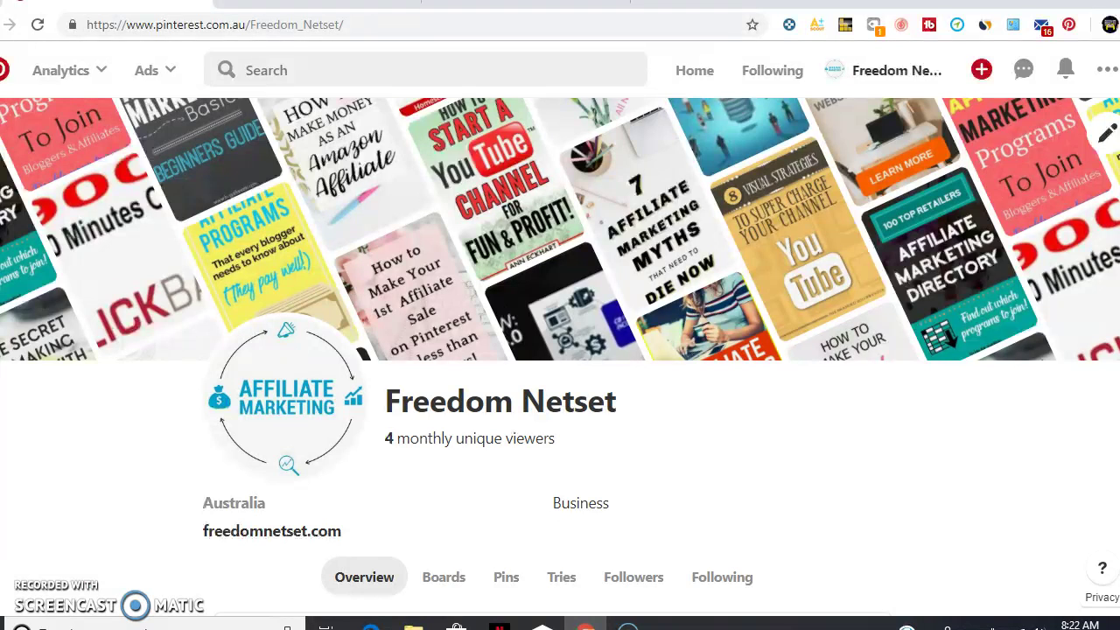
Open the account settings and review the business account basics, from email address and language to contact name and personalisation.
left_click(1105, 70)
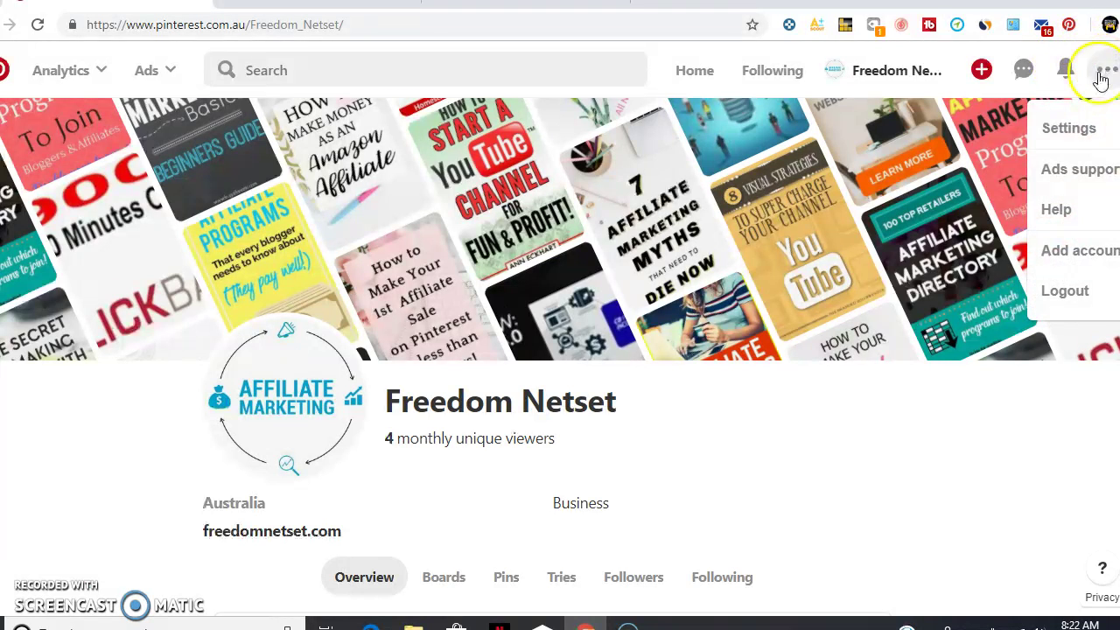
left_click(1064, 129)
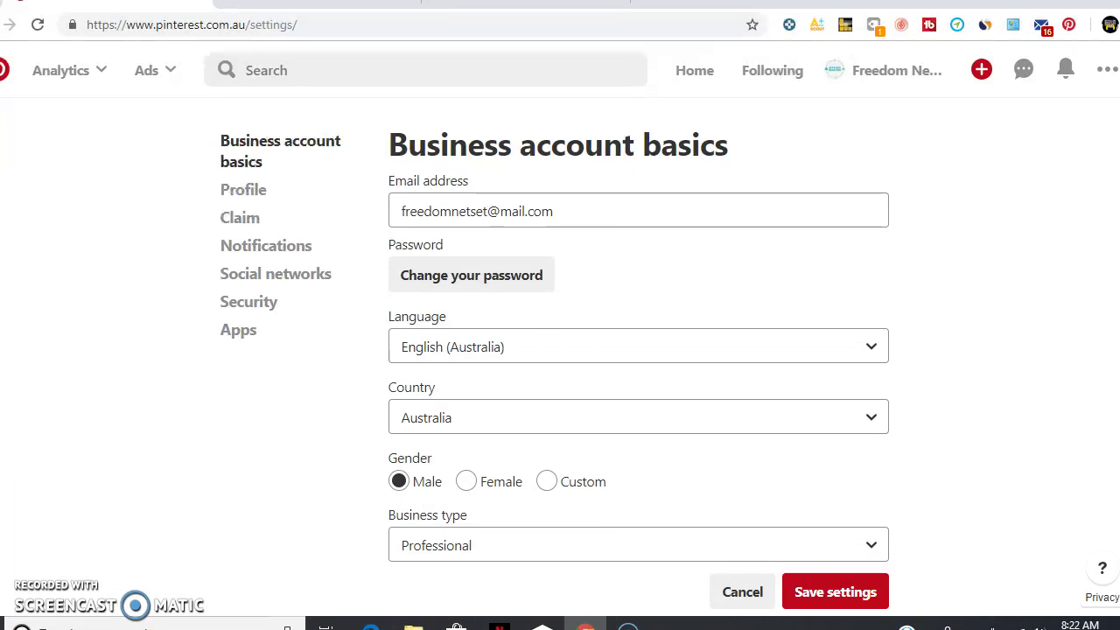
scroll(639, 341, "down", 3)
scroll(639, 341, "down", 1)
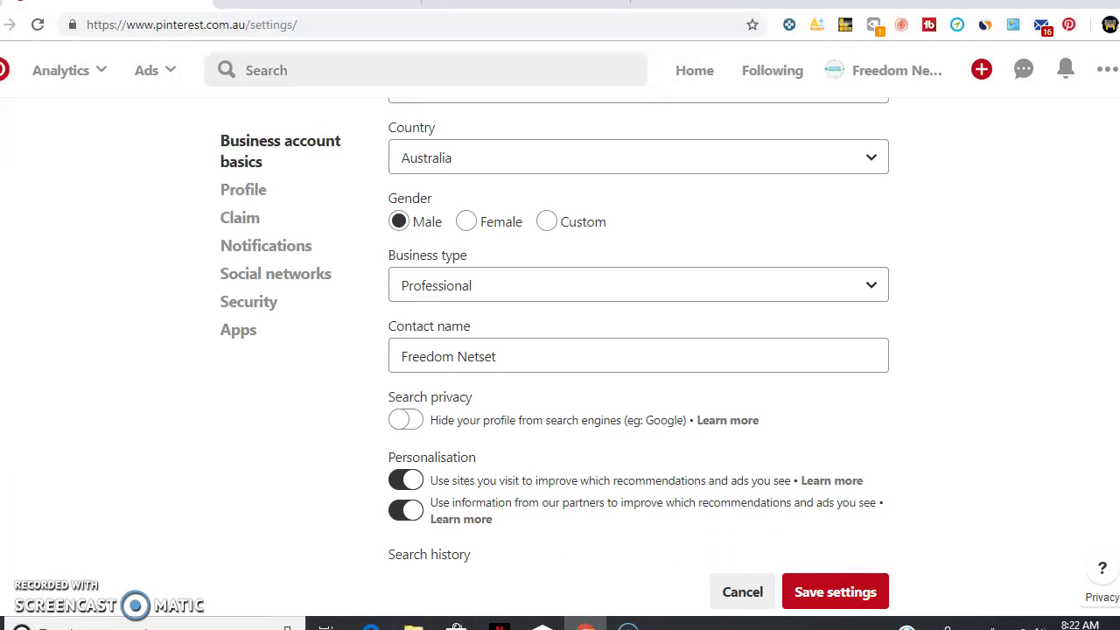
scroll(639, 342, "up", 1)
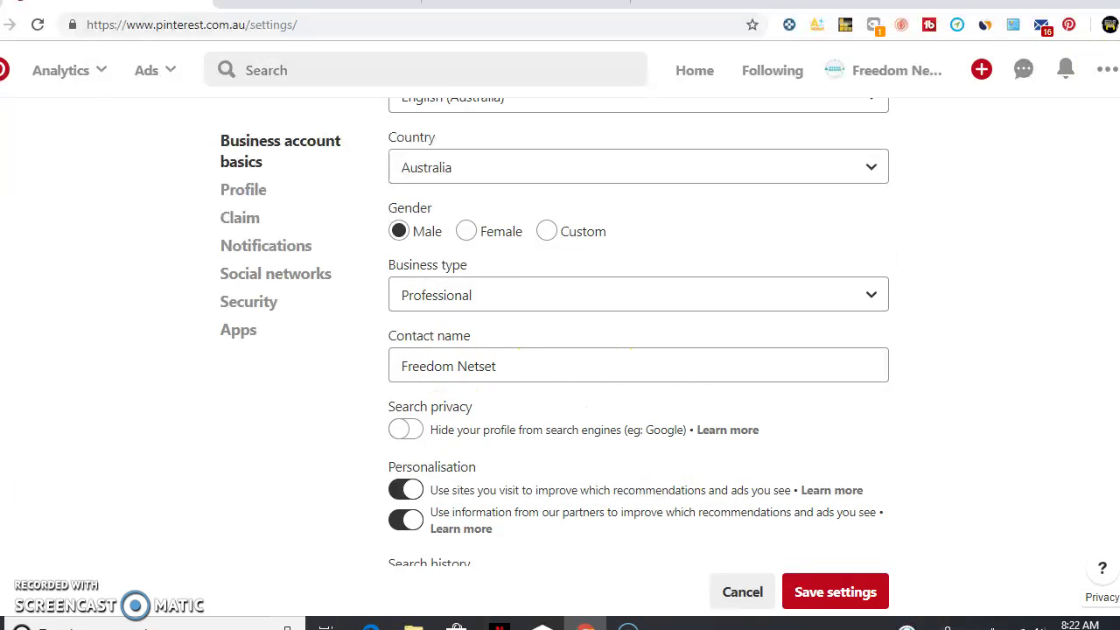
Review the Profile and Claim sections of the settings, including business name, picture, website claim and other account claims.
scroll(639, 332, "down", 5)
scroll(1113, 214, "down", 2)
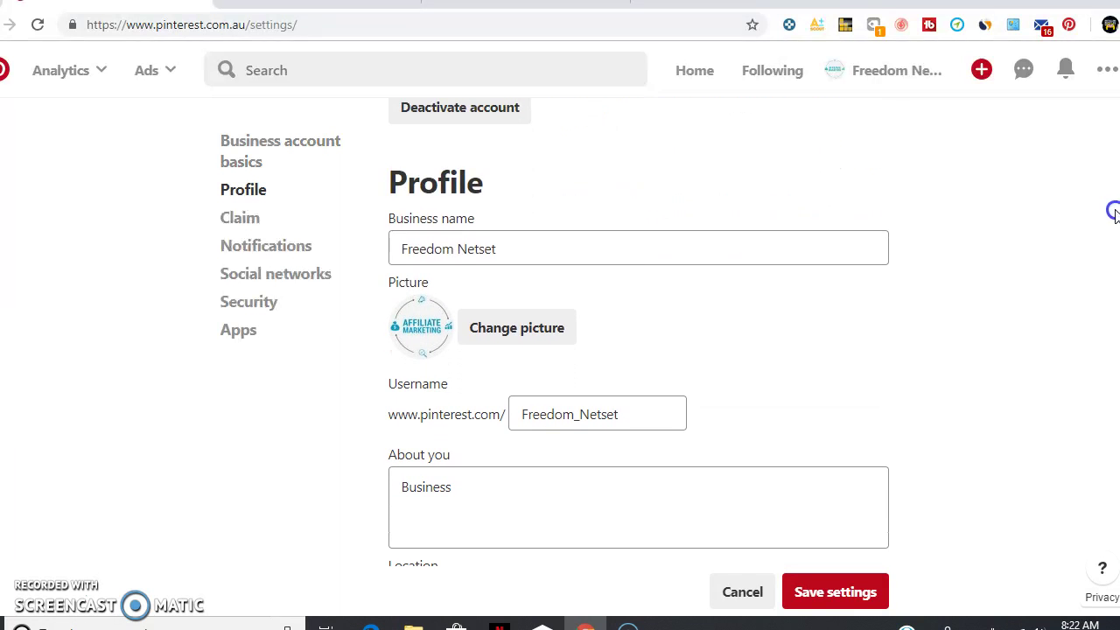
scroll(1114, 214, "up", 1)
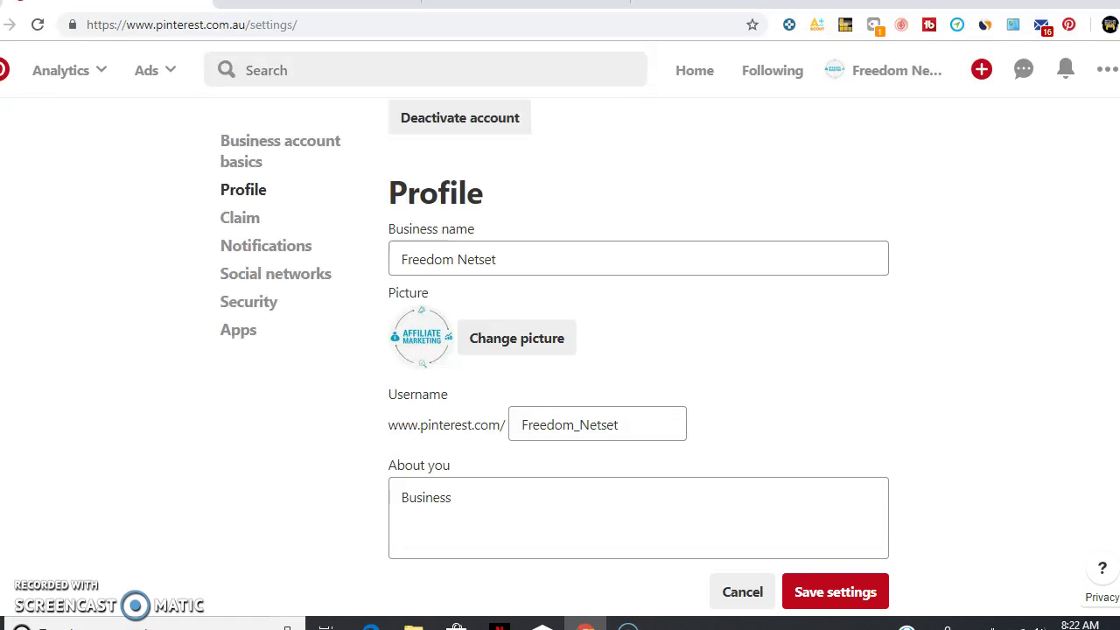
scroll(639, 350, "down", 4)
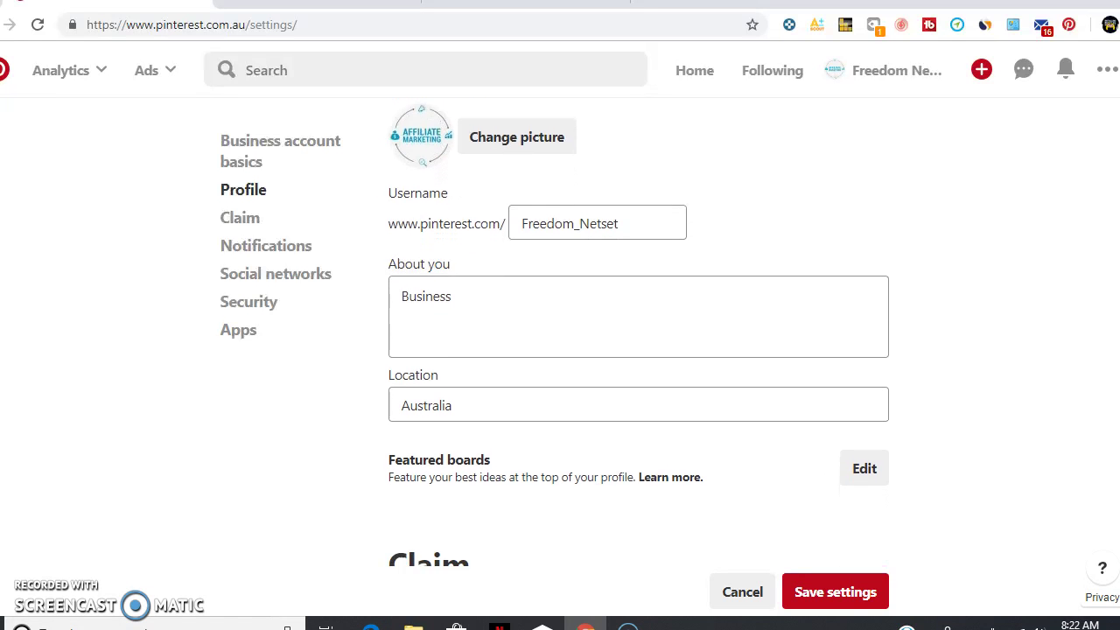
scroll(639, 350, "down", 2)
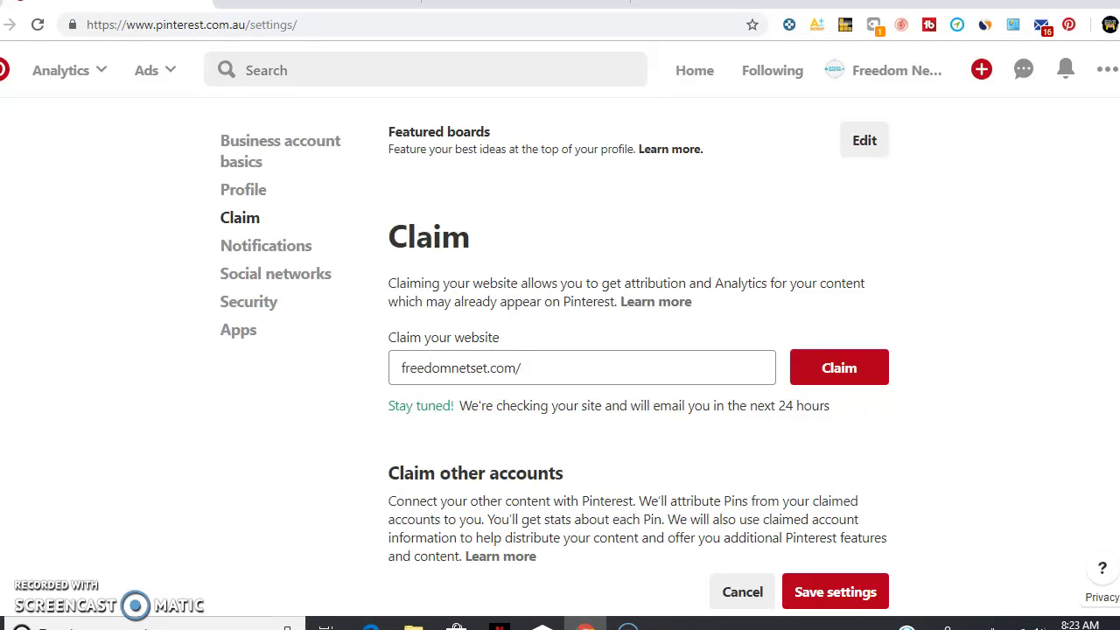
scroll(639, 350, "down", 4)
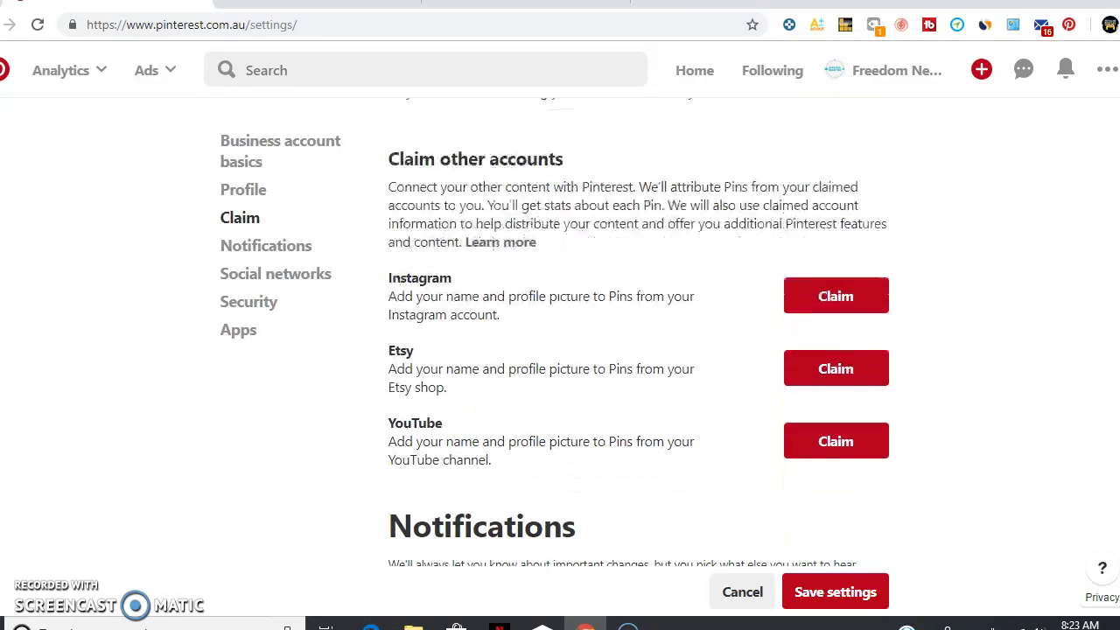
scroll(639, 351, "up", 13)
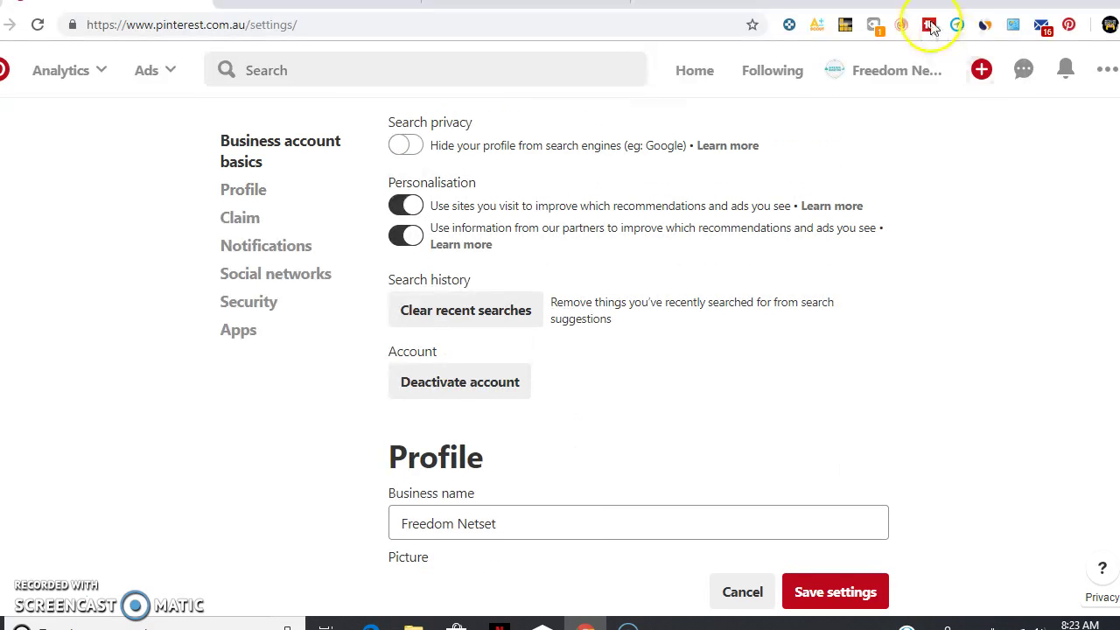
Return to the business profile page and look over its cover, profile details and overview.
left_click(848, 66)
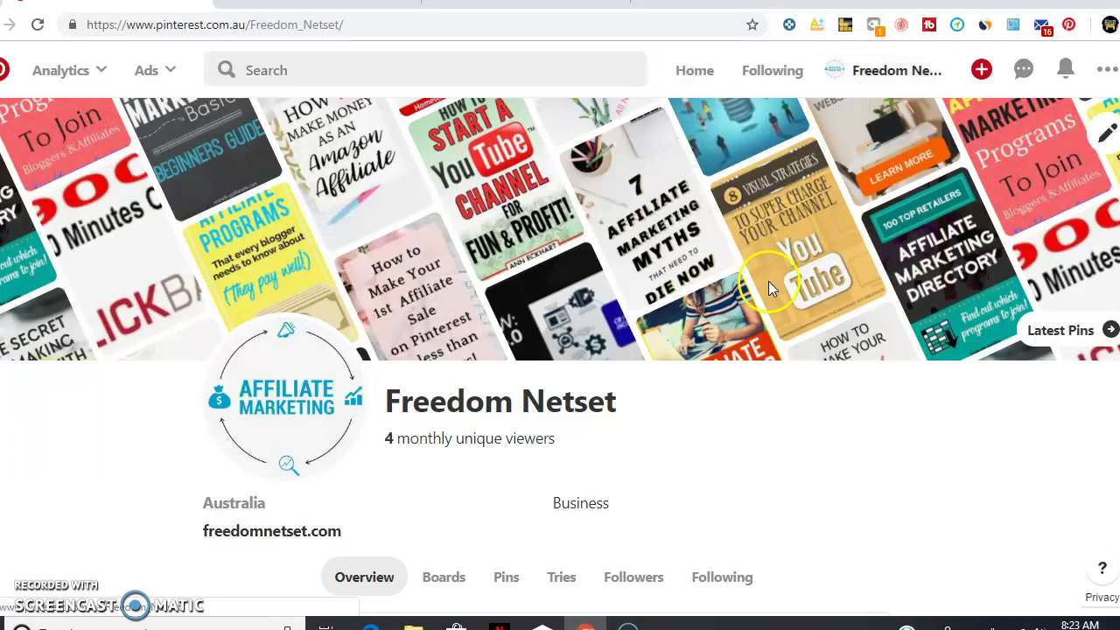
left_click(860, 370)
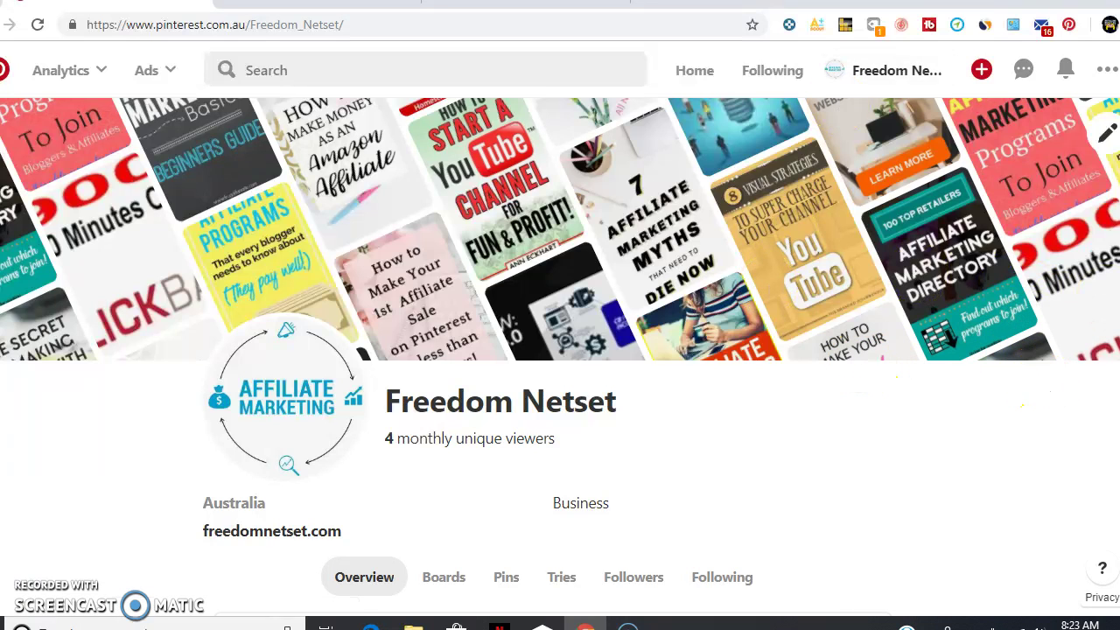
scroll(560, 357, "down", 1)
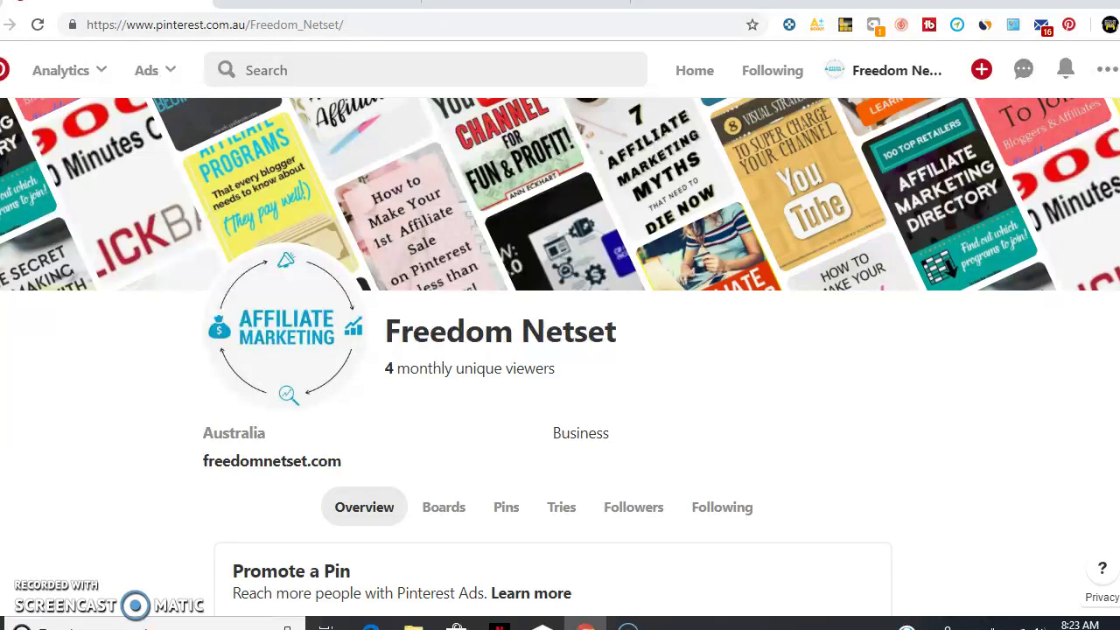
scroll(560, 357, "down", 1)
scroll(560, 357, "up", 1)
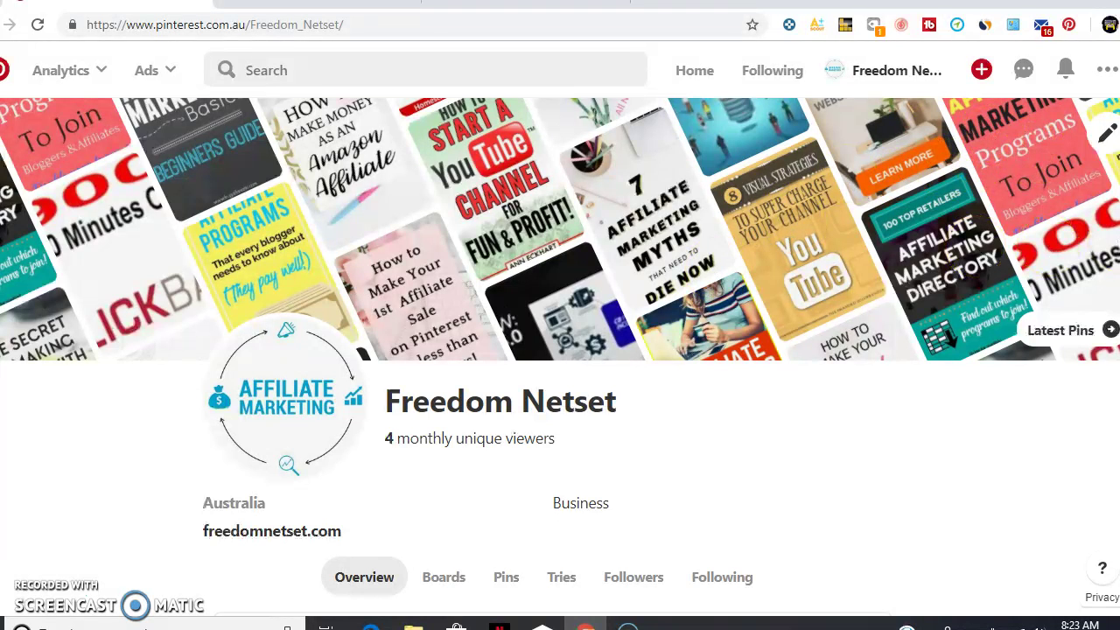
scroll(560, 350, "down", 1)
scroll(561, 350, "up", 1)
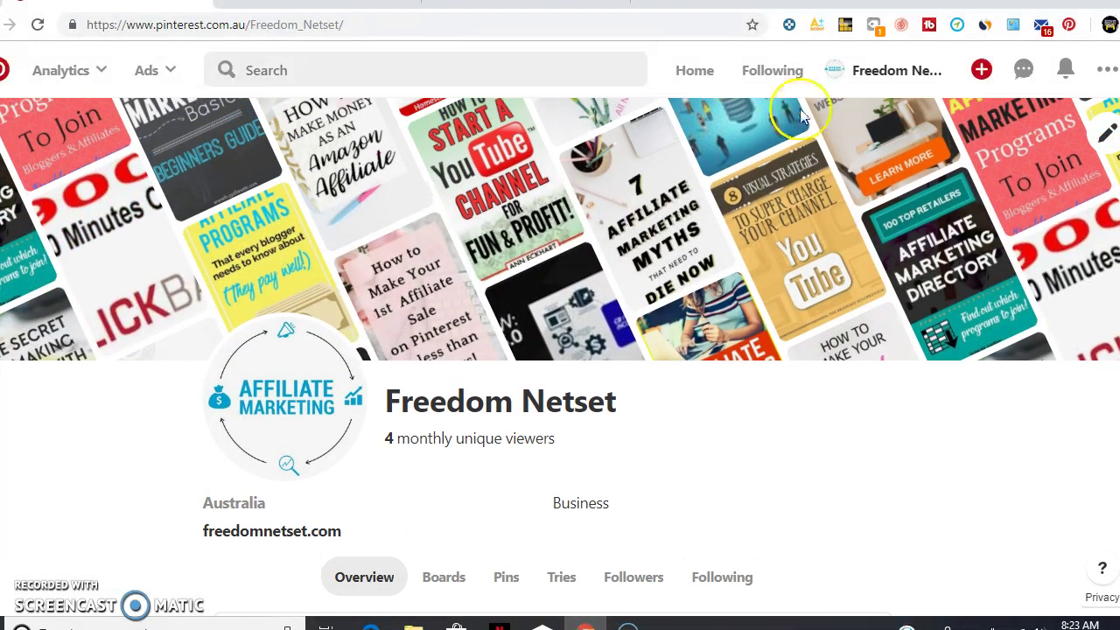
Search for "affiliate marketing" pins using the recent search and browse the results.
left_click(366, 68)
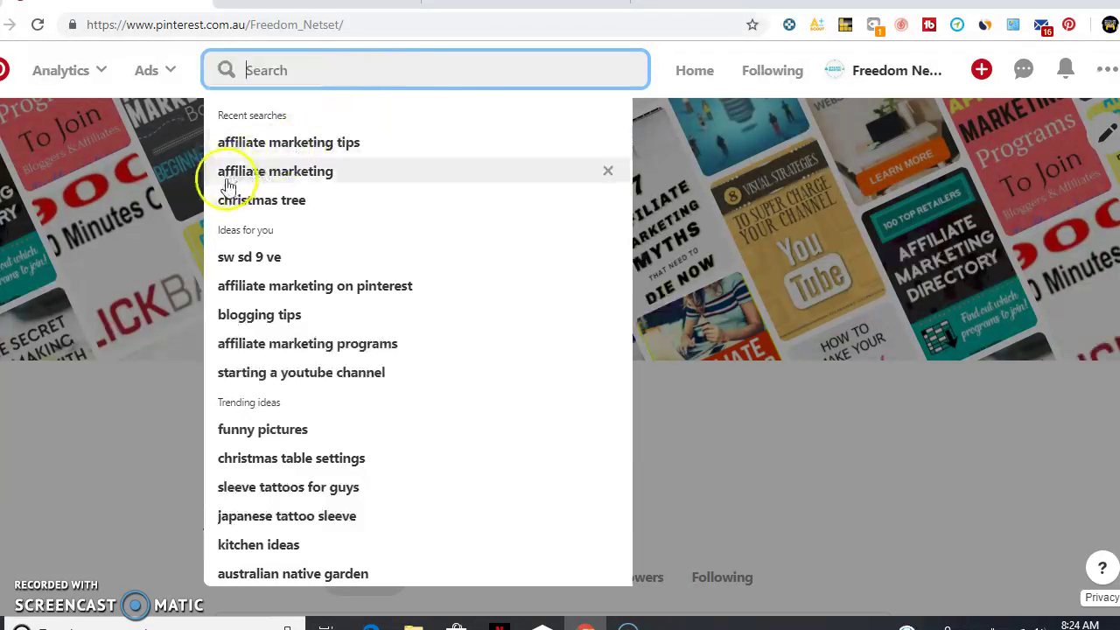
left_click(301, 169)
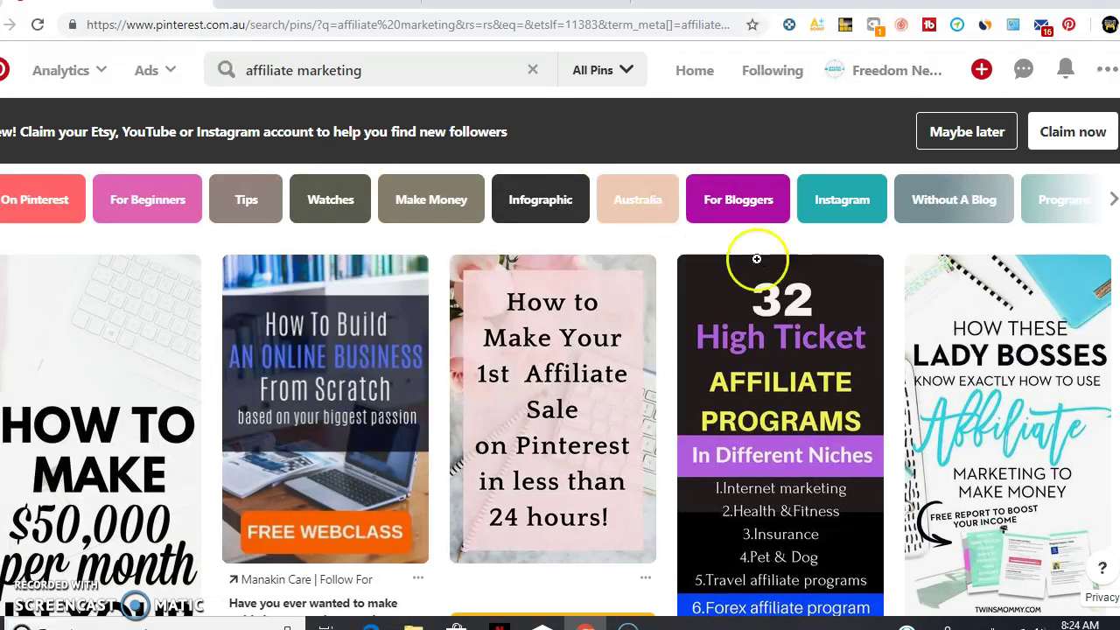
mouse_move(768, 268)
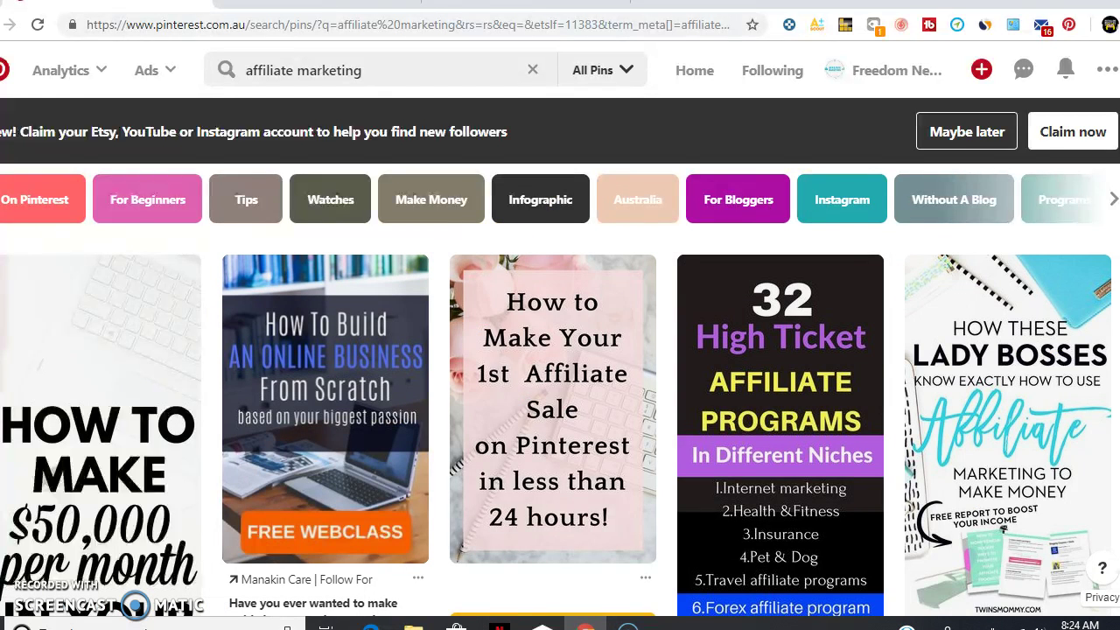
scroll(560, 350, "down", 3)
scroll(560, 350, "up", 1)
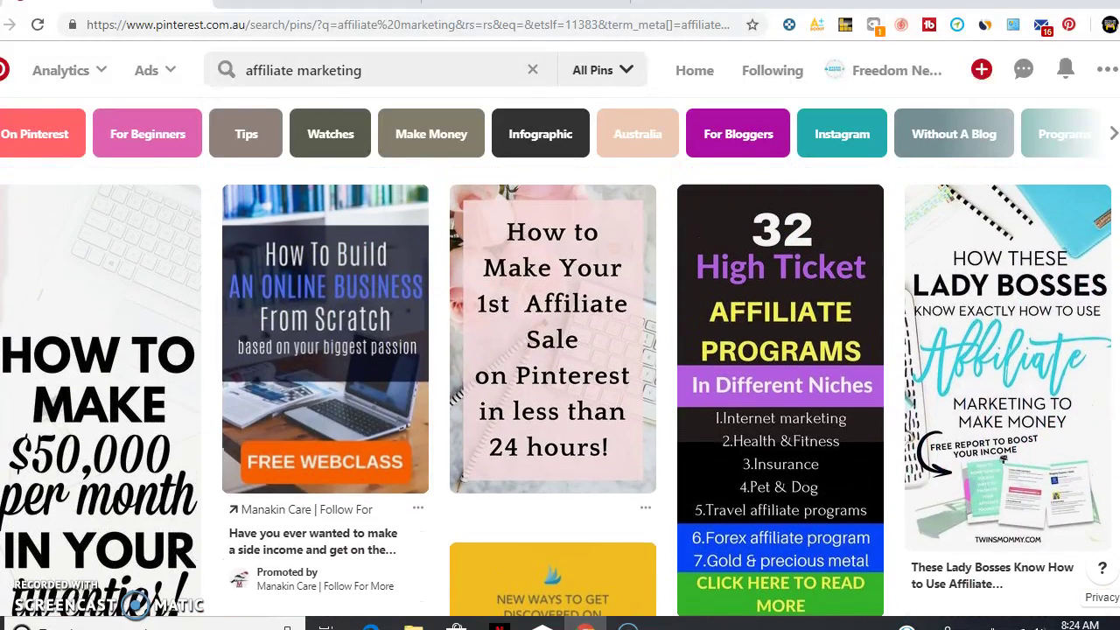
Save the pin "How to Make Your 1st Affiliate Sale on Pinterest in less than 24 hours!" to the Affiliate Program board.
scroll(475, 300, "up", 1)
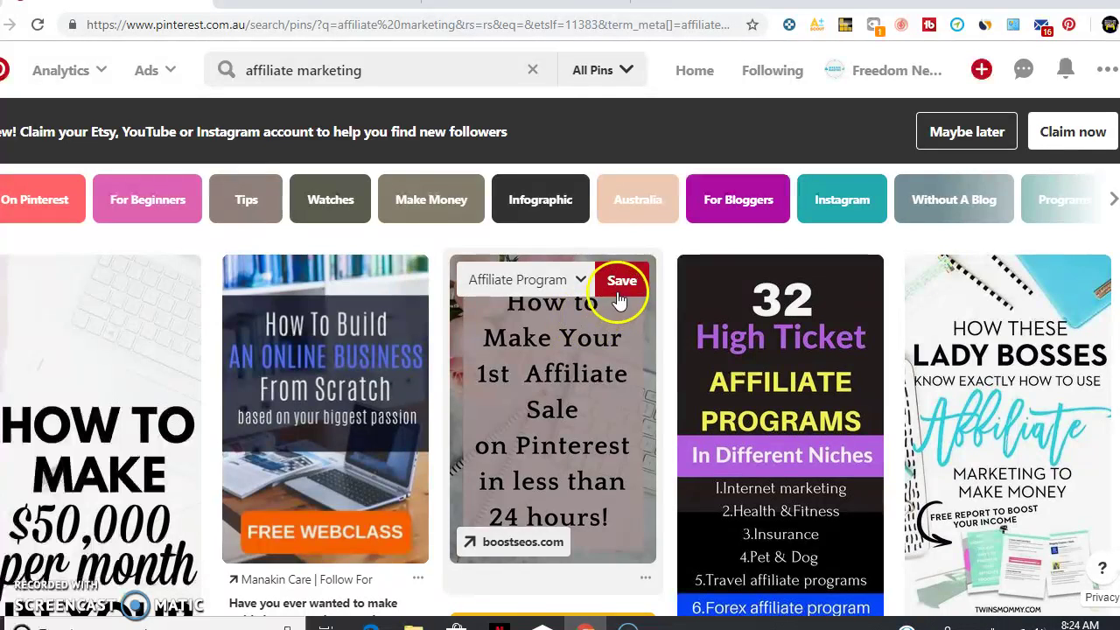
left_click(623, 281)
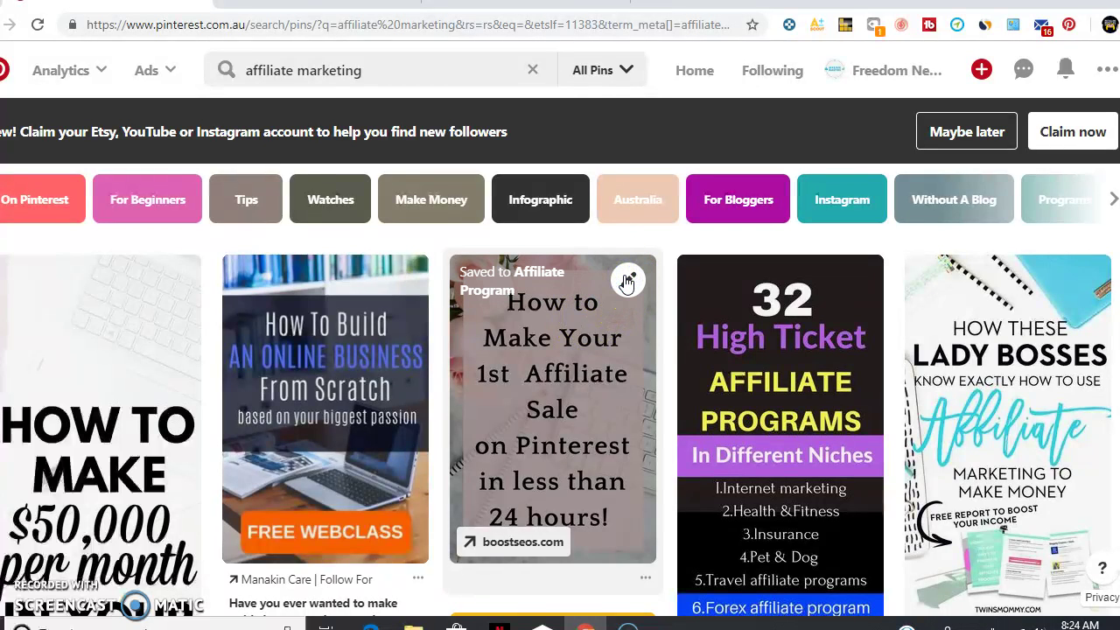
left_click(536, 308)
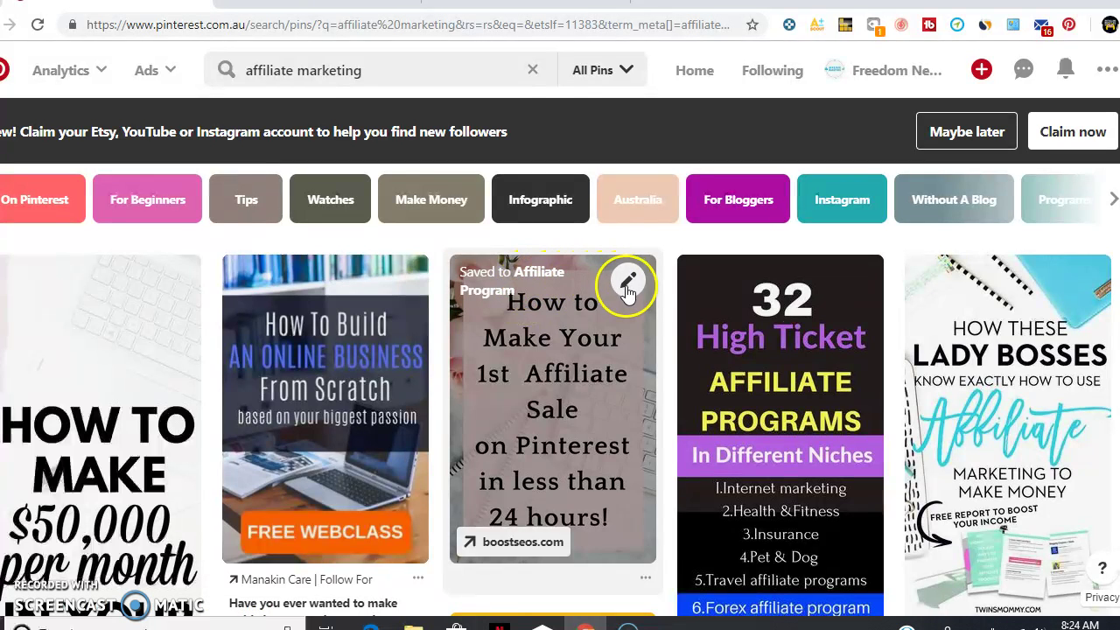
Save the "32 High Ticket Affiliate Programs In Different Niches" pin, choosing the Affiliate Program board from the board list.
mouse_move(832, 338)
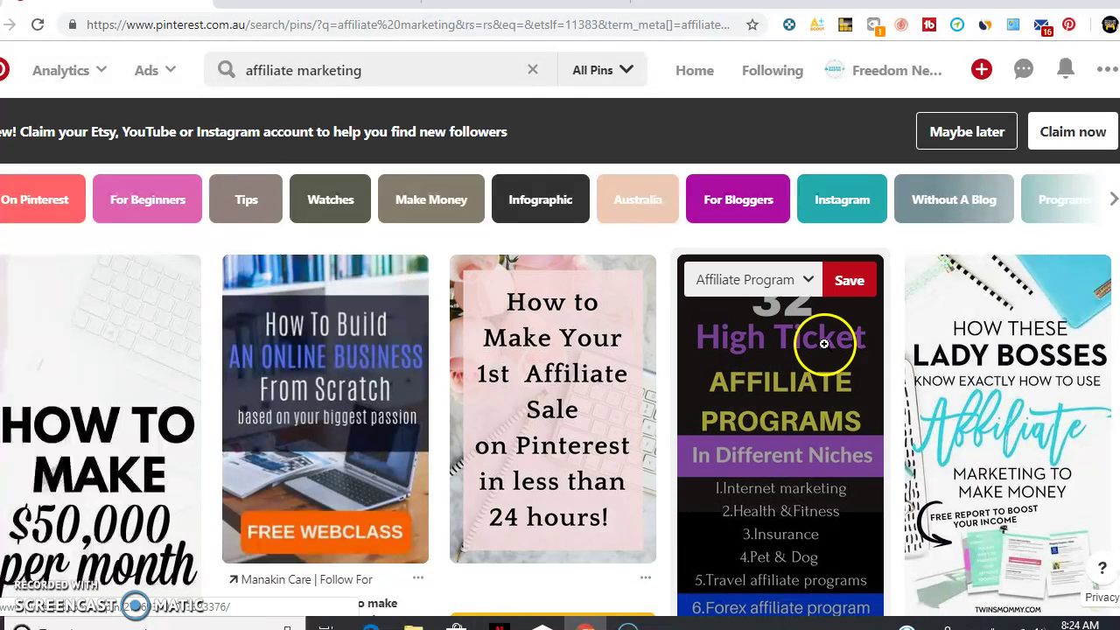
left_click(811, 282)
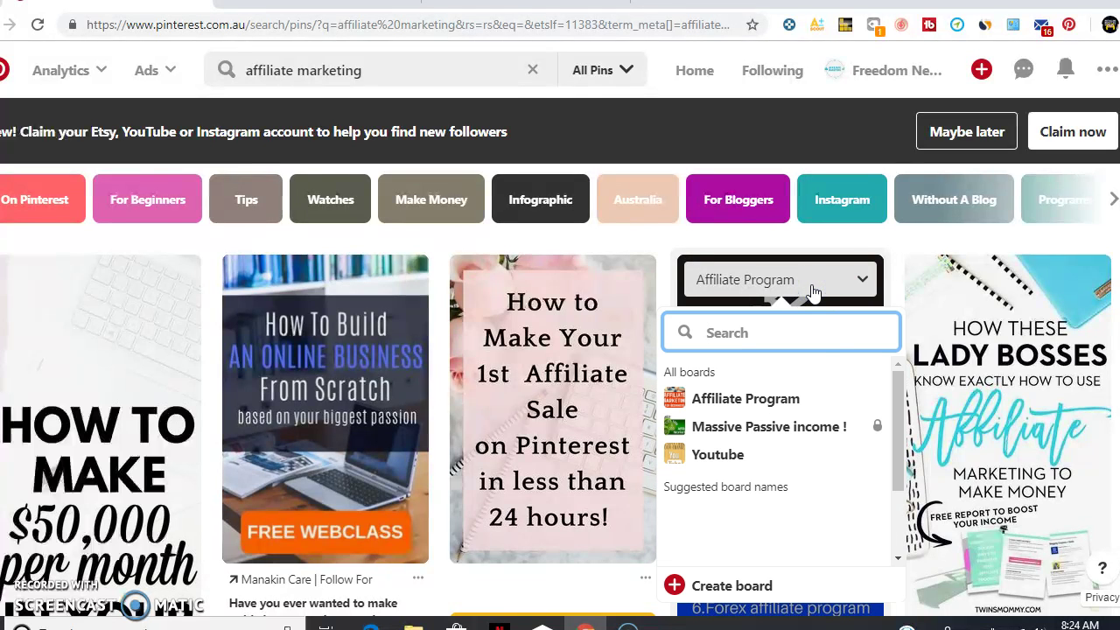
mouse_move(758, 403)
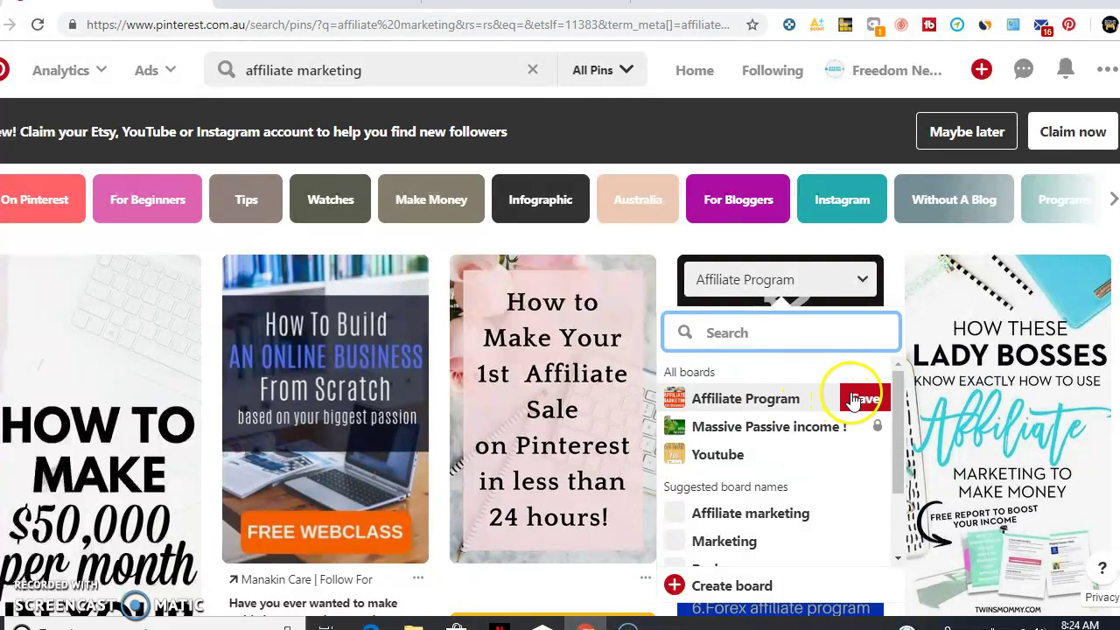
left_click(864, 400)
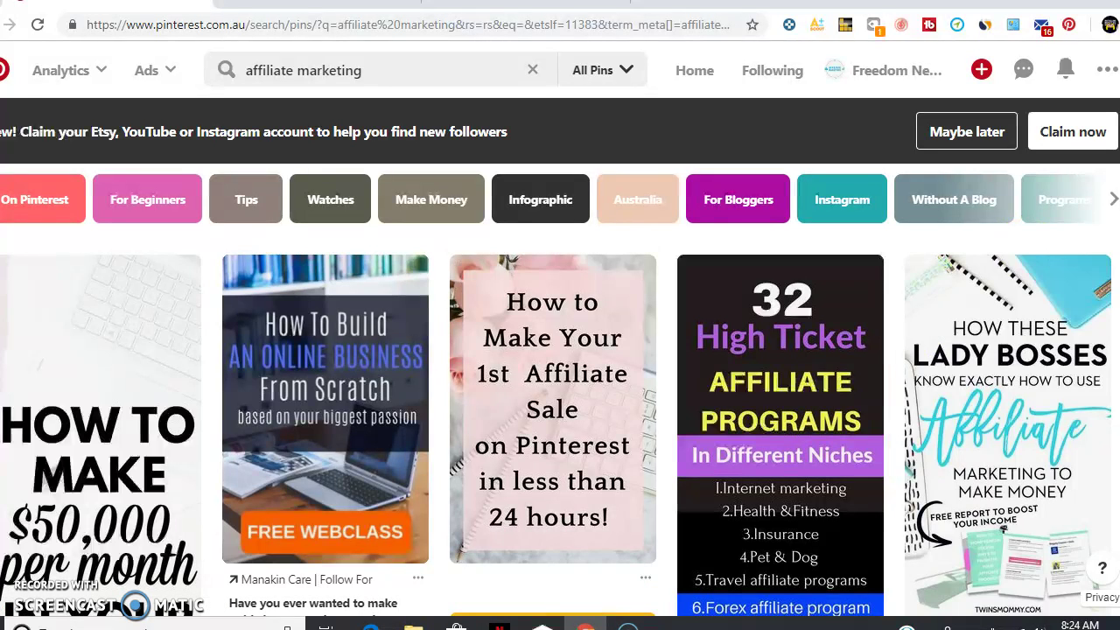
Find the pin "How to Make Money with Affiliate Marketing Starting Today" and save it to the "Massive Passive income !" board.
scroll(560, 350, "down", 3)
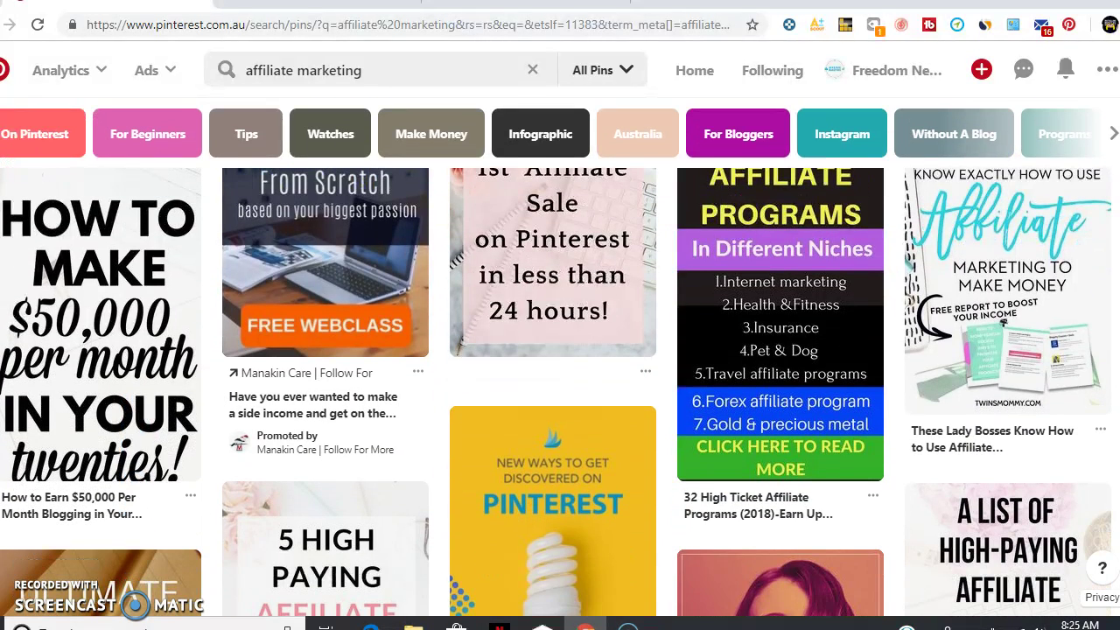
scroll(560, 392, "down", 3)
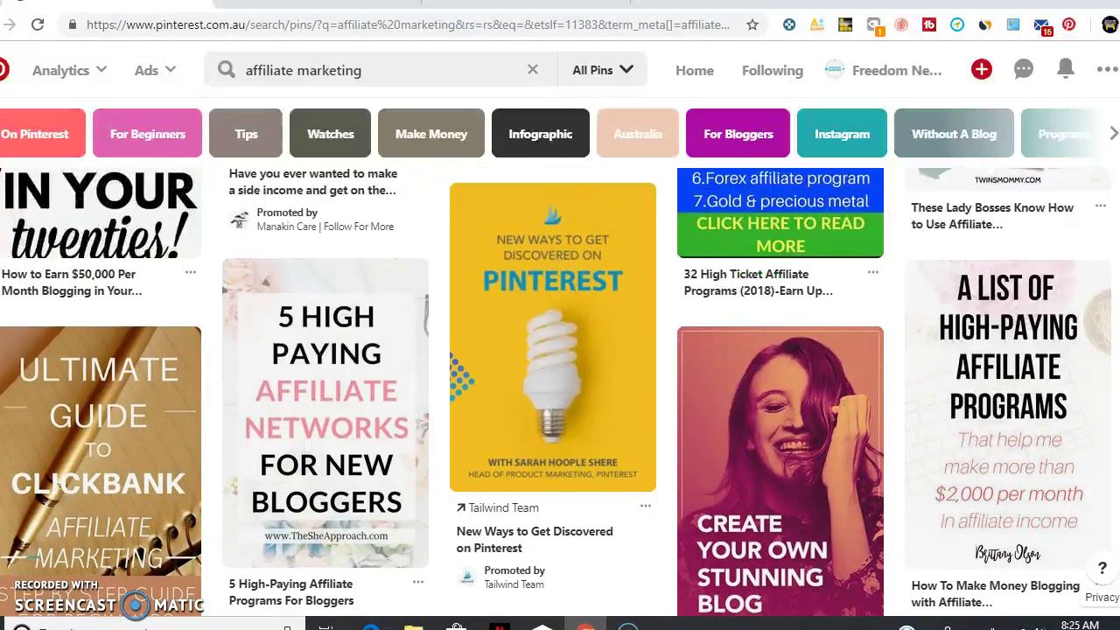
scroll(560, 392, "down", 1)
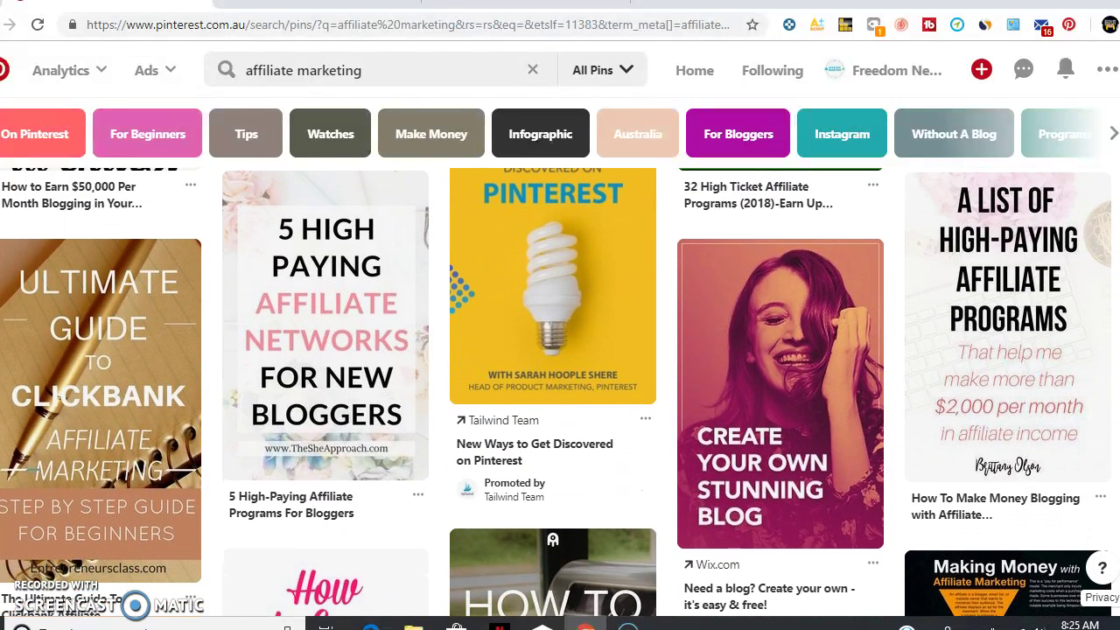
scroll(560, 392, "down", 3)
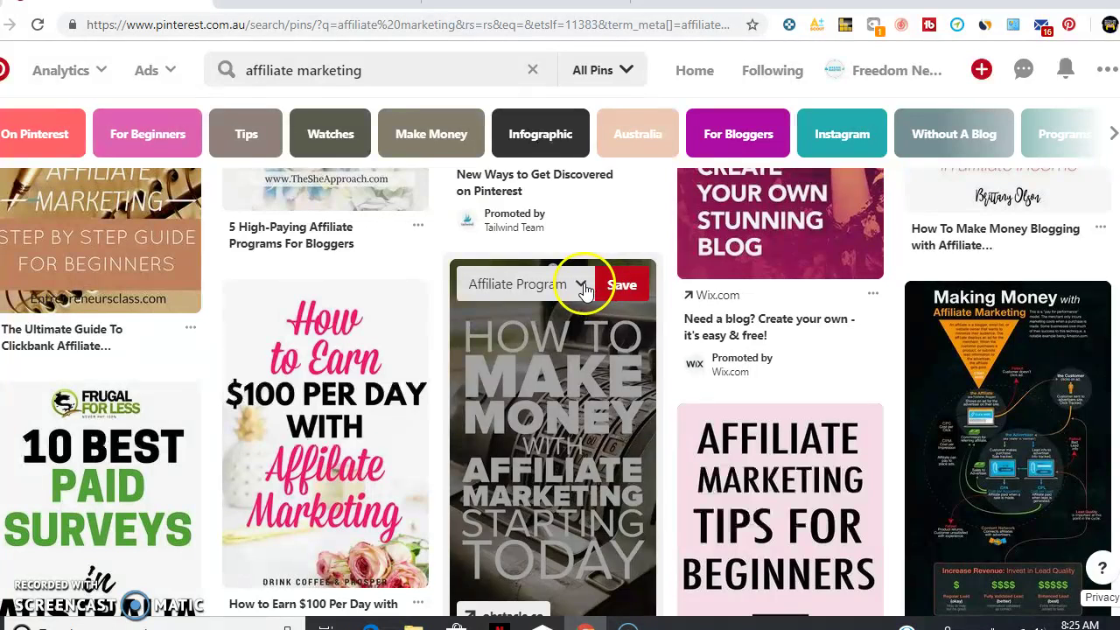
left_click(584, 289)
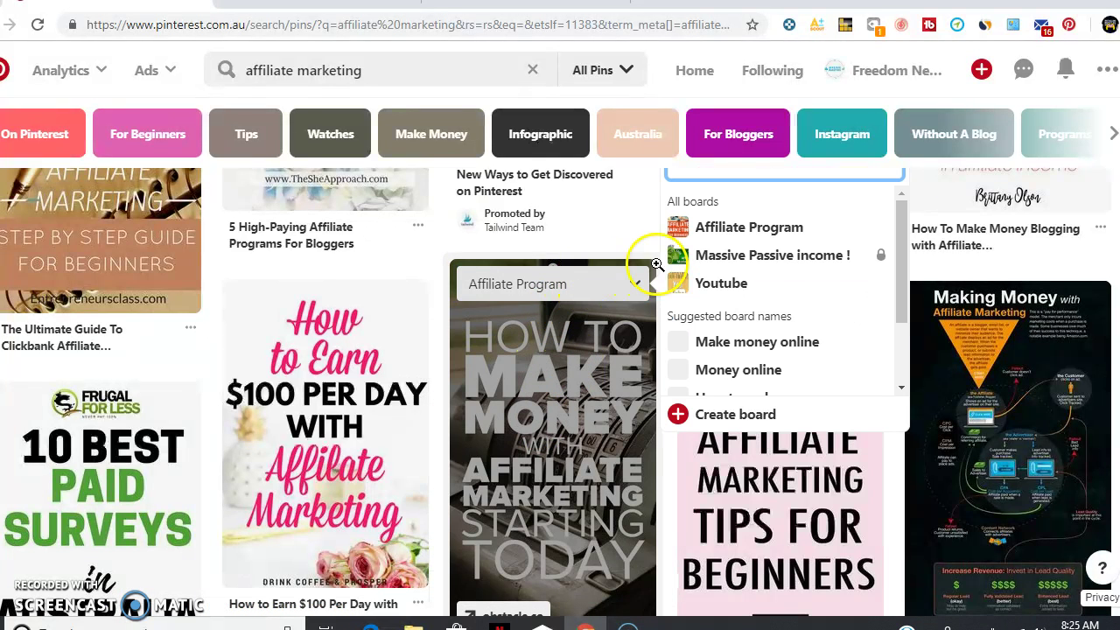
left_click(838, 254)
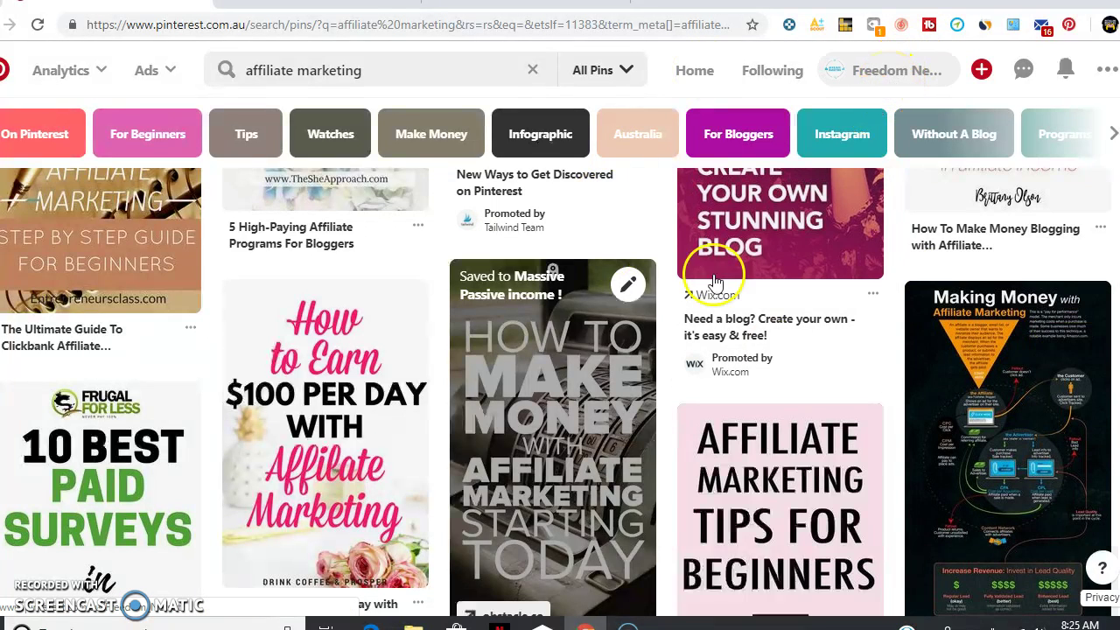
mouse_move(38, 488)
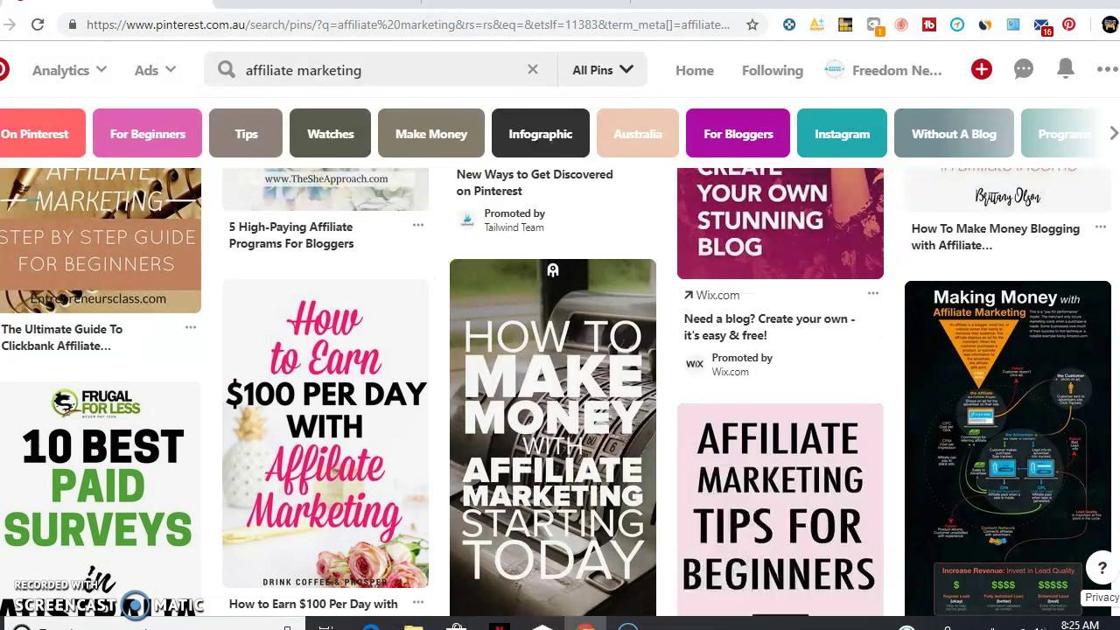
scroll(552, 270, "down", 7)
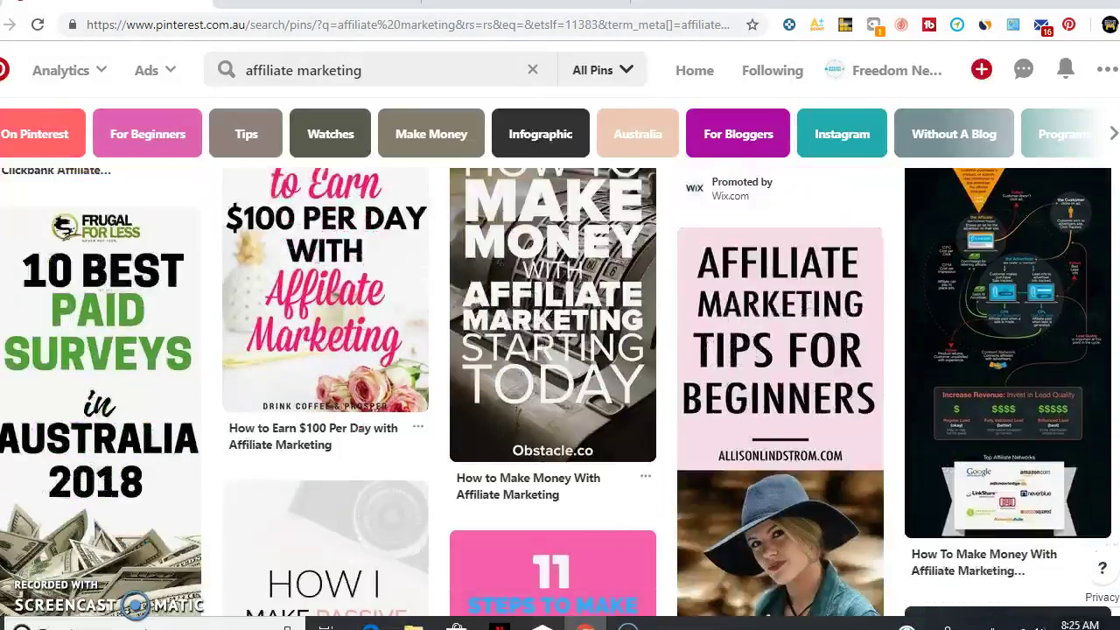
scroll(556, 392, "up", 3)
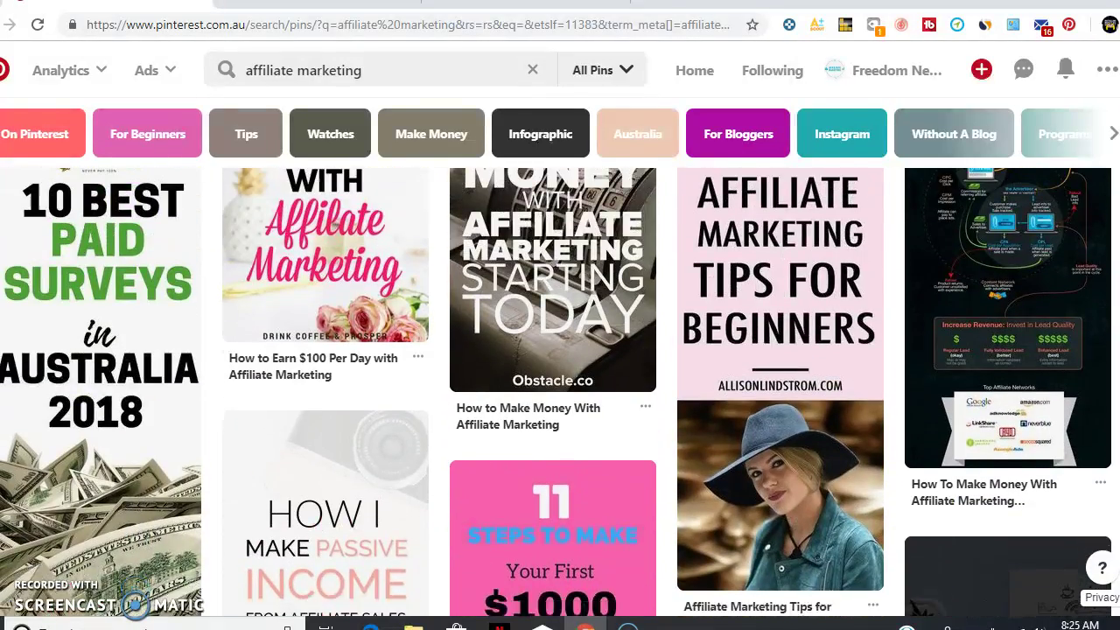
Save the "Affiliate Marketing Tips for Beginners" pin, choosing the Affiliate Program board from the board list.
scroll(557, 392, "up", 1)
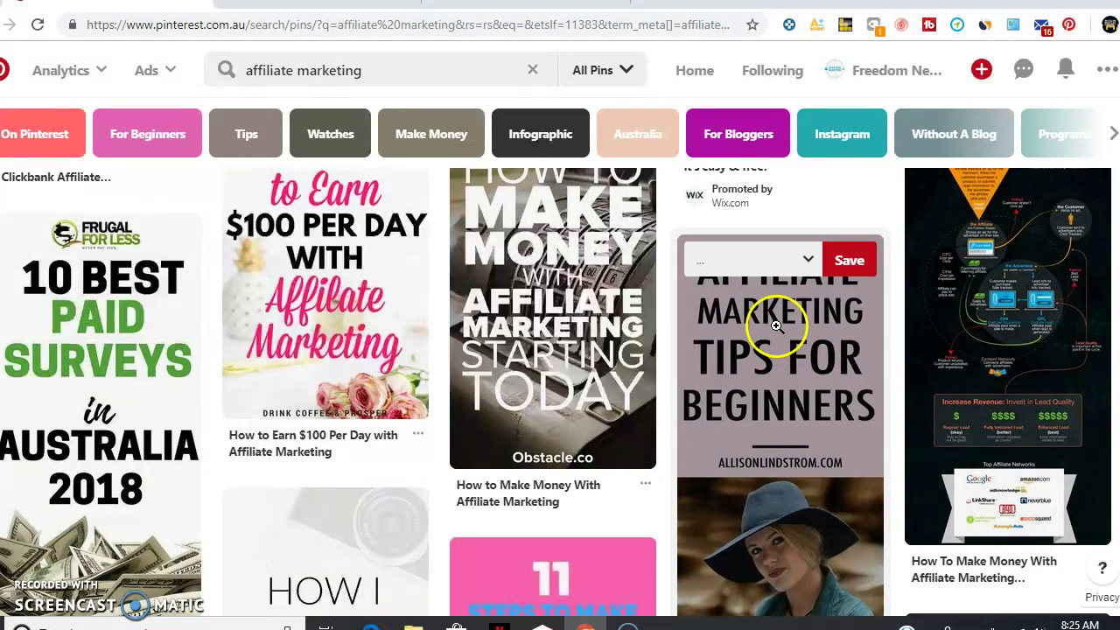
left_click(814, 260)
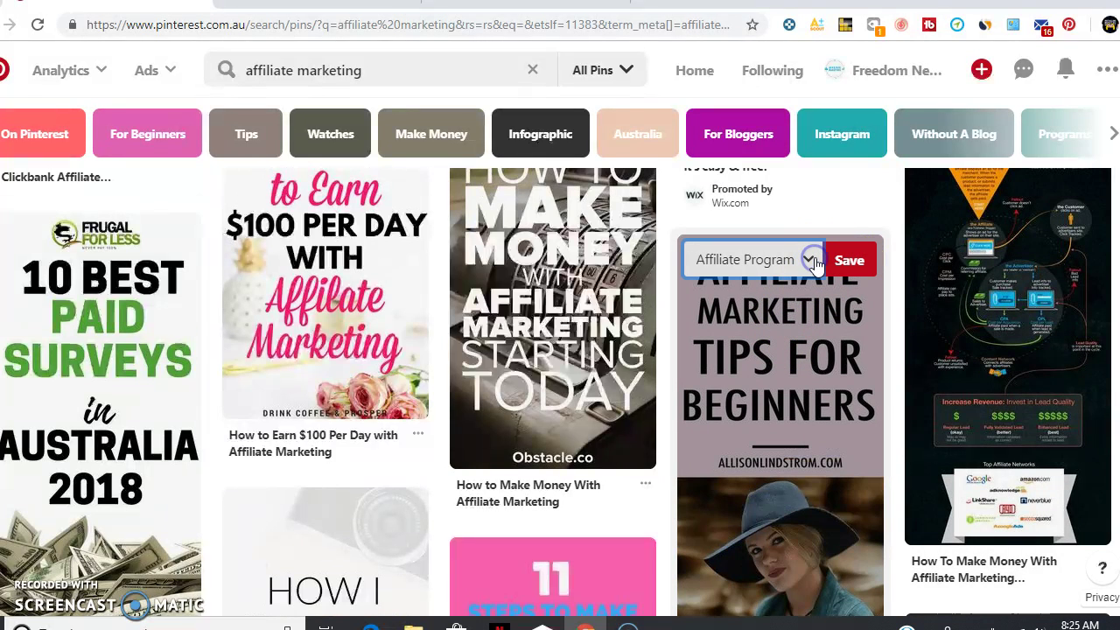
left_click(813, 261)
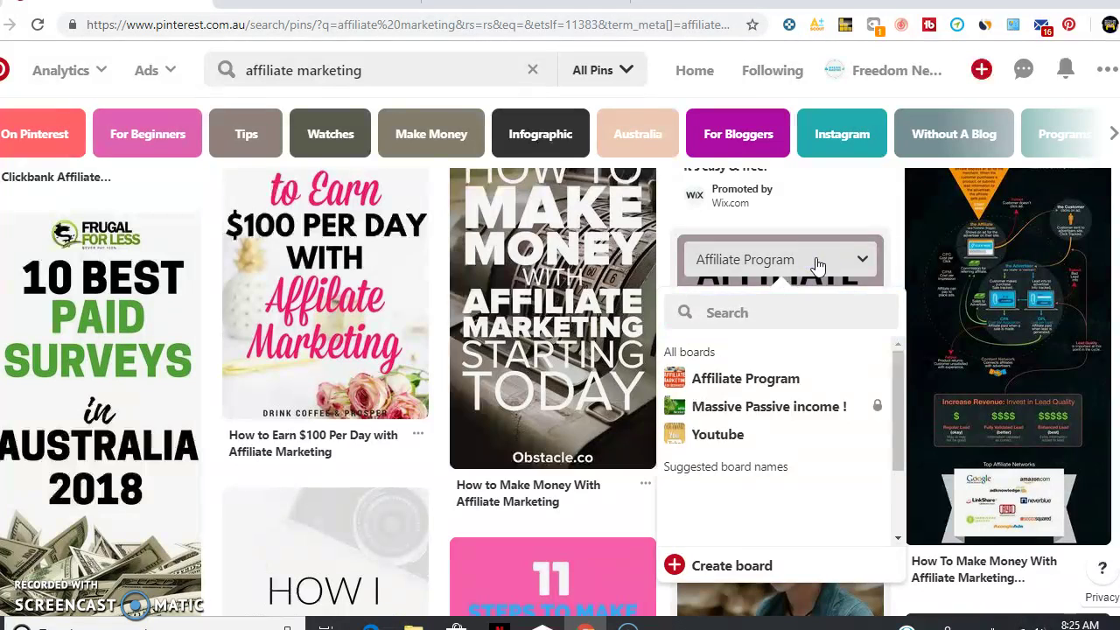
left_click(749, 378)
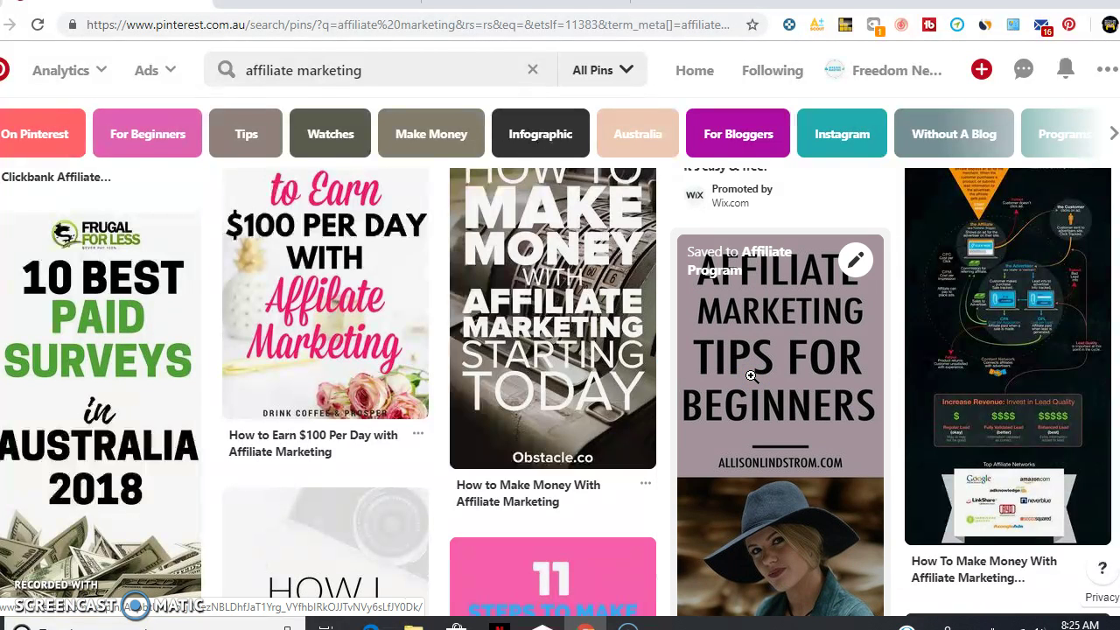
left_click(812, 264)
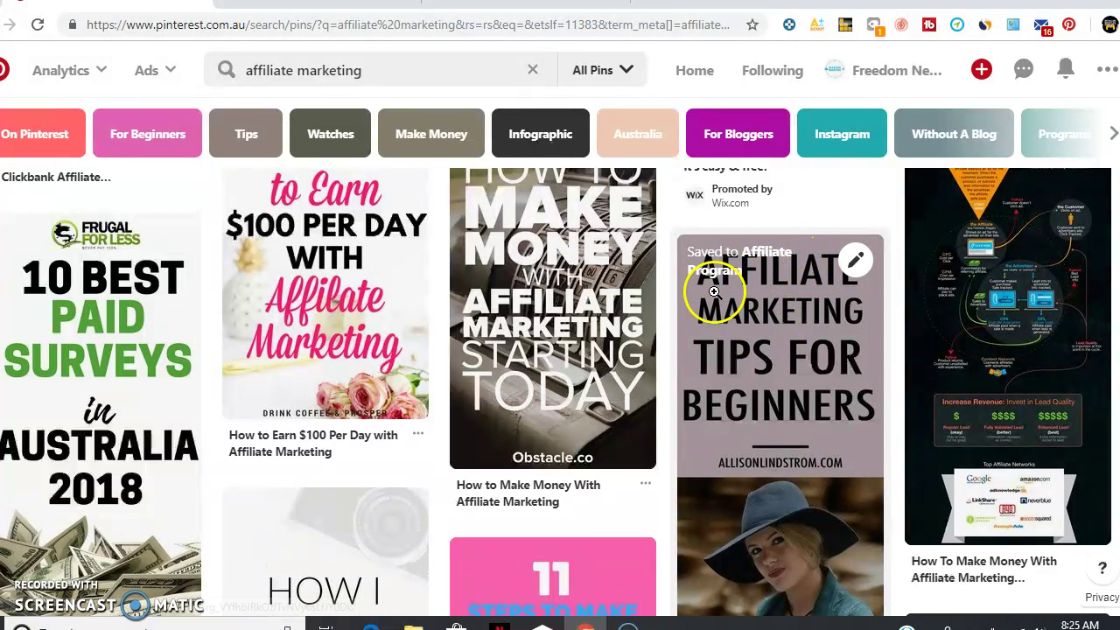
Open the business profile and look through its overview, from the Promote a Pin section to the latest pins.
left_click(863, 74)
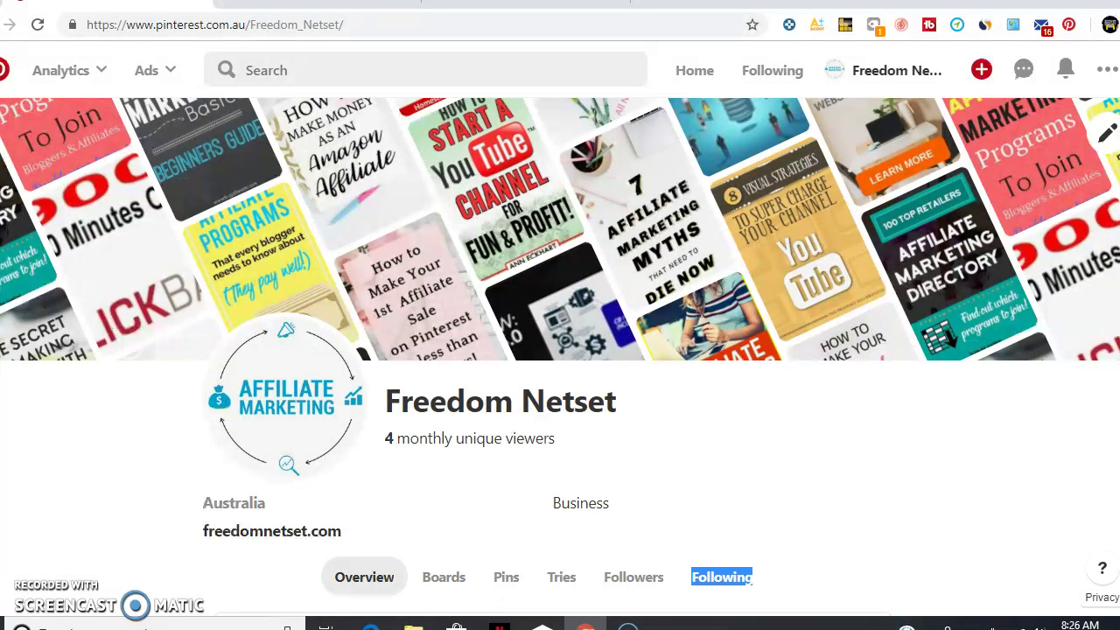
scroll(560, 350, "down", 2)
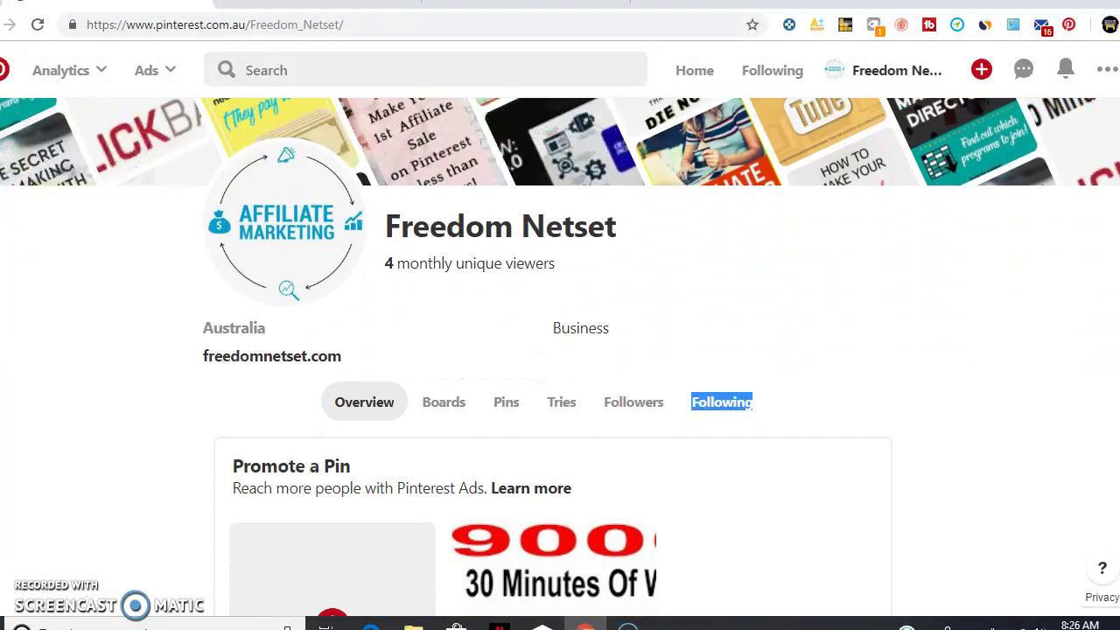
scroll(560, 350, "down", 3)
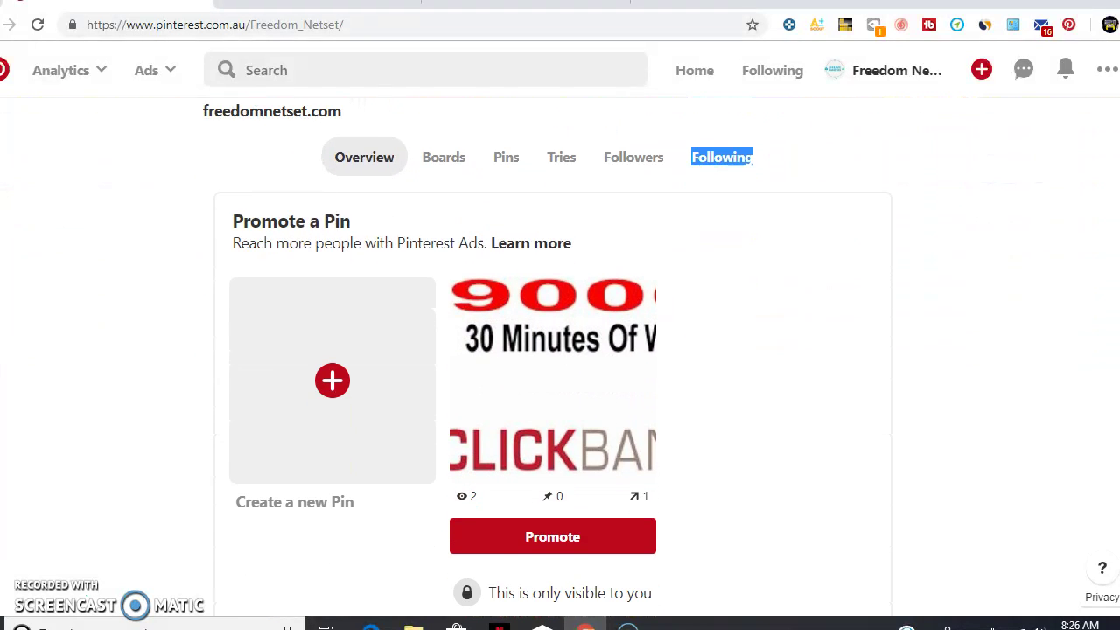
scroll(560, 350, "down", 4)
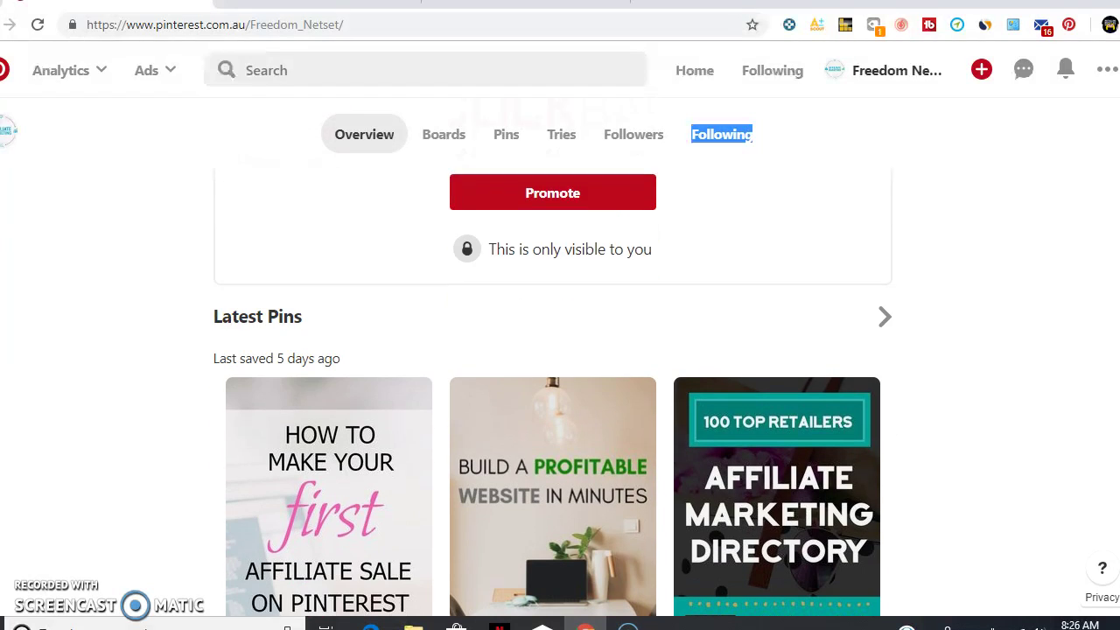
scroll(560, 350, "down", 2)
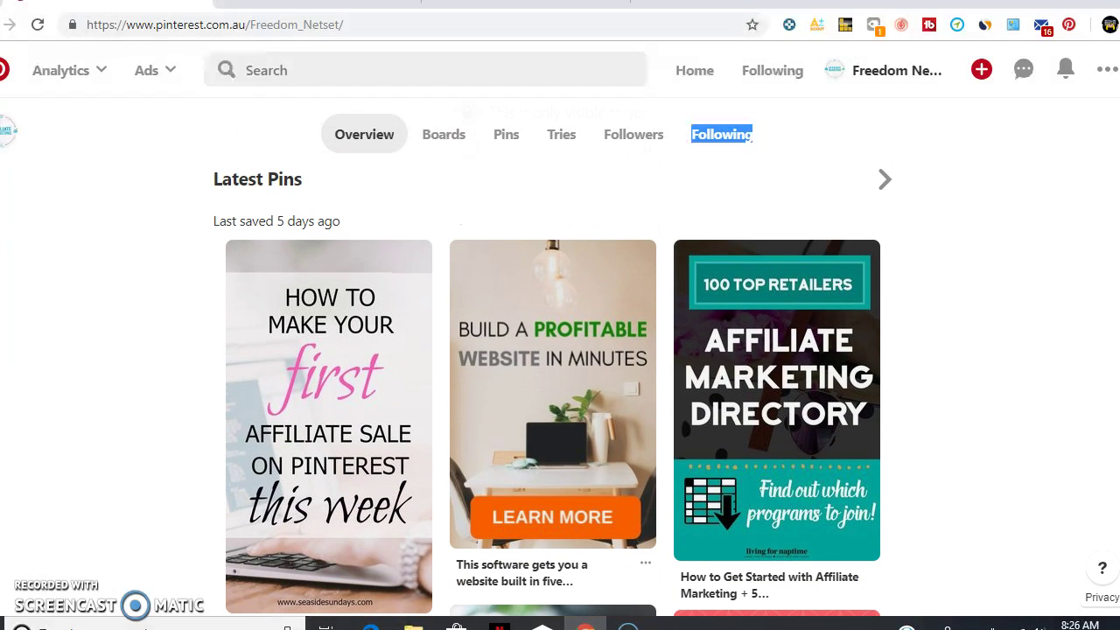
Show the profile's boards and look over both the public and the secret boards.
left_click(444, 134)
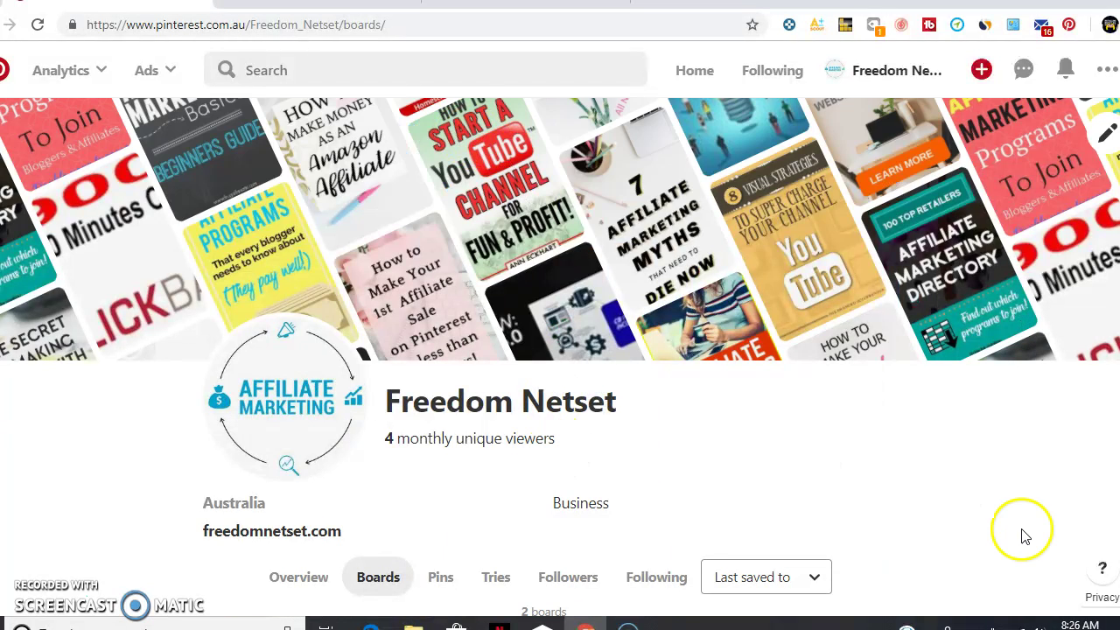
scroll(1111, 196, "down", 10)
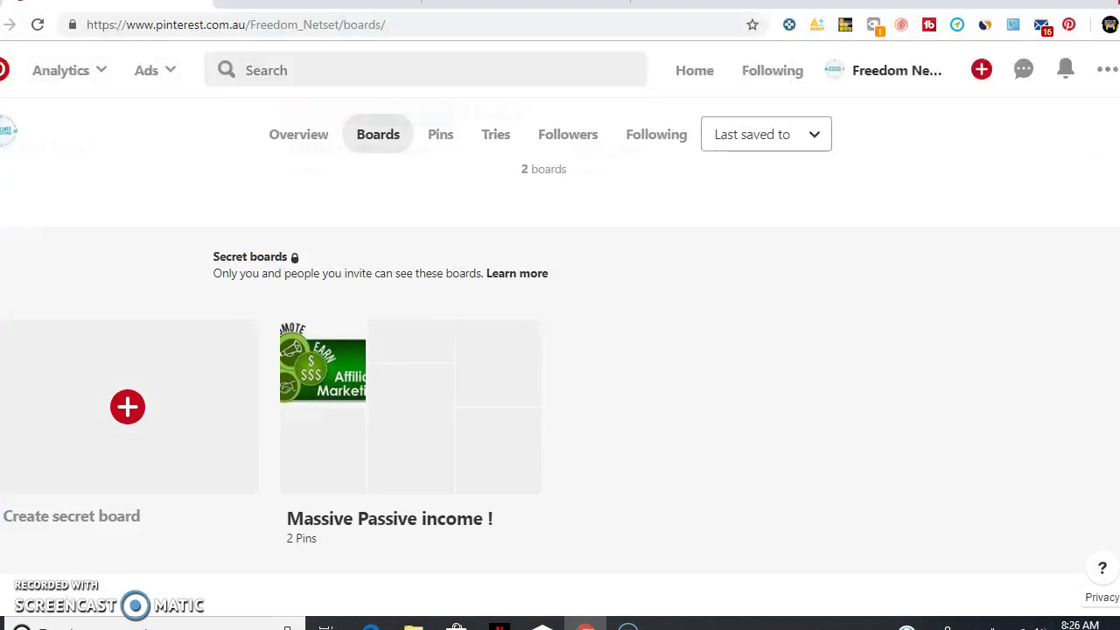
scroll(560, 391, "up", 4)
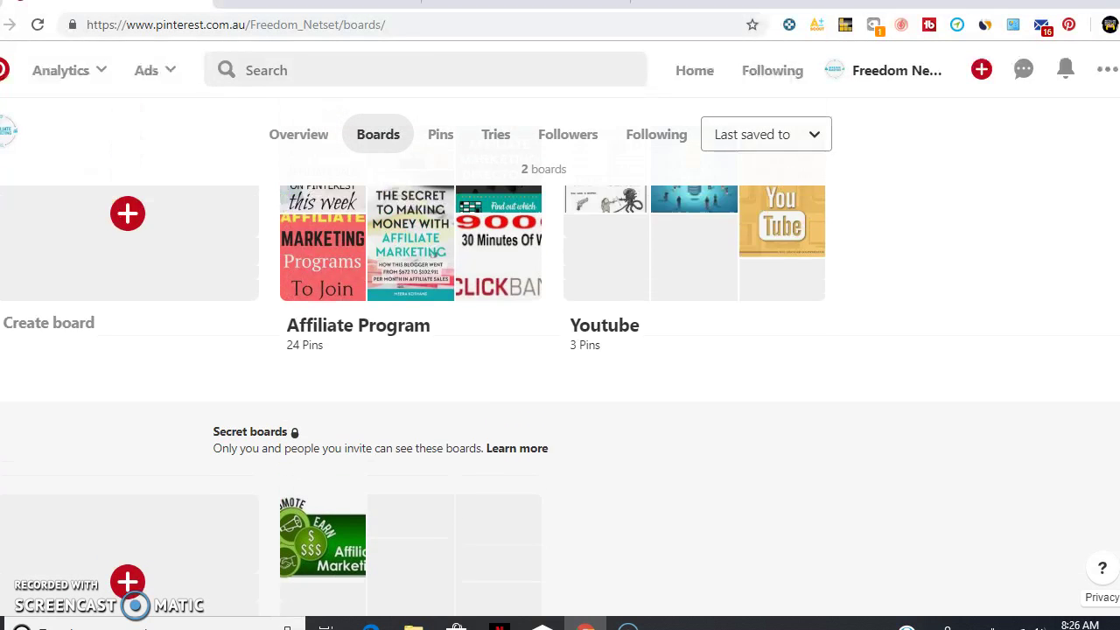
scroll(473, 264, "up", 1)
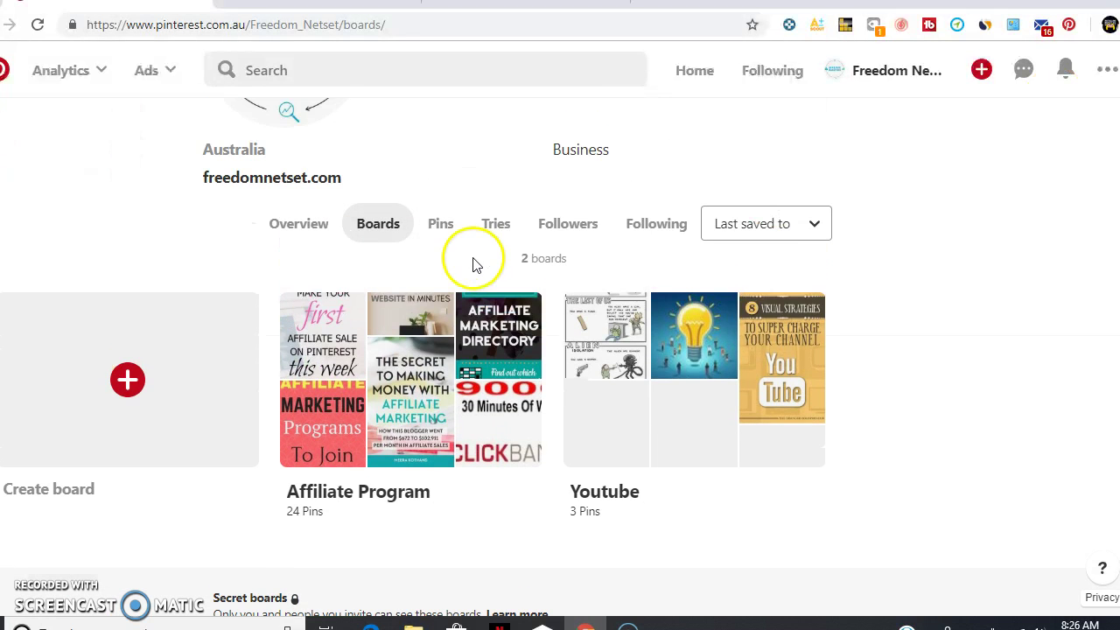
Open the Affiliate Program board and look over its most recently saved pins.
left_click(351, 441)
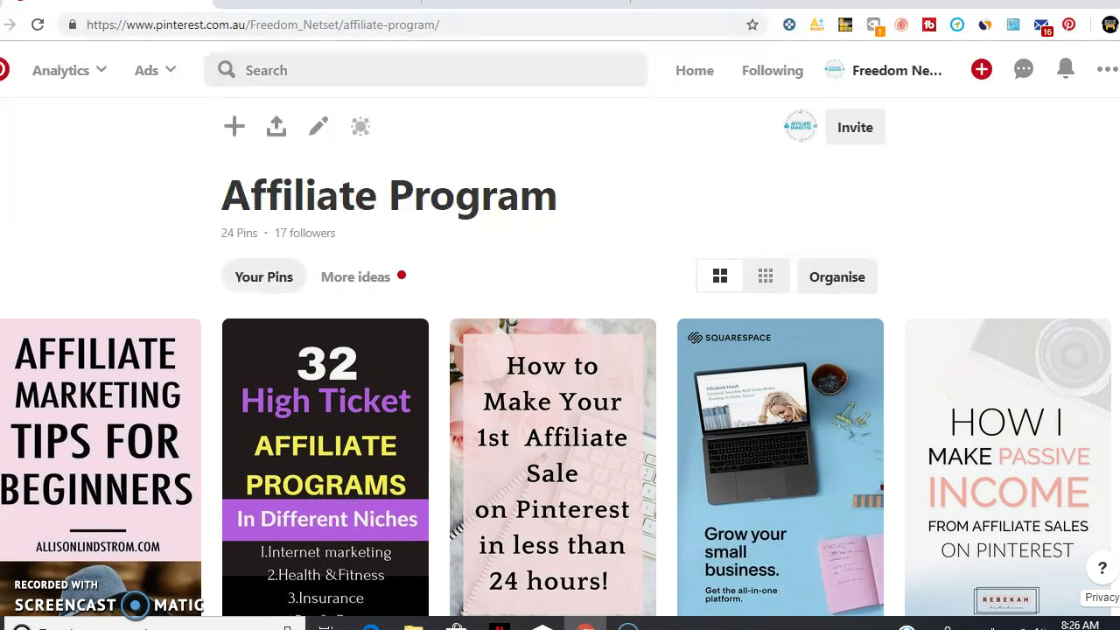
scroll(560, 376, "down", 2)
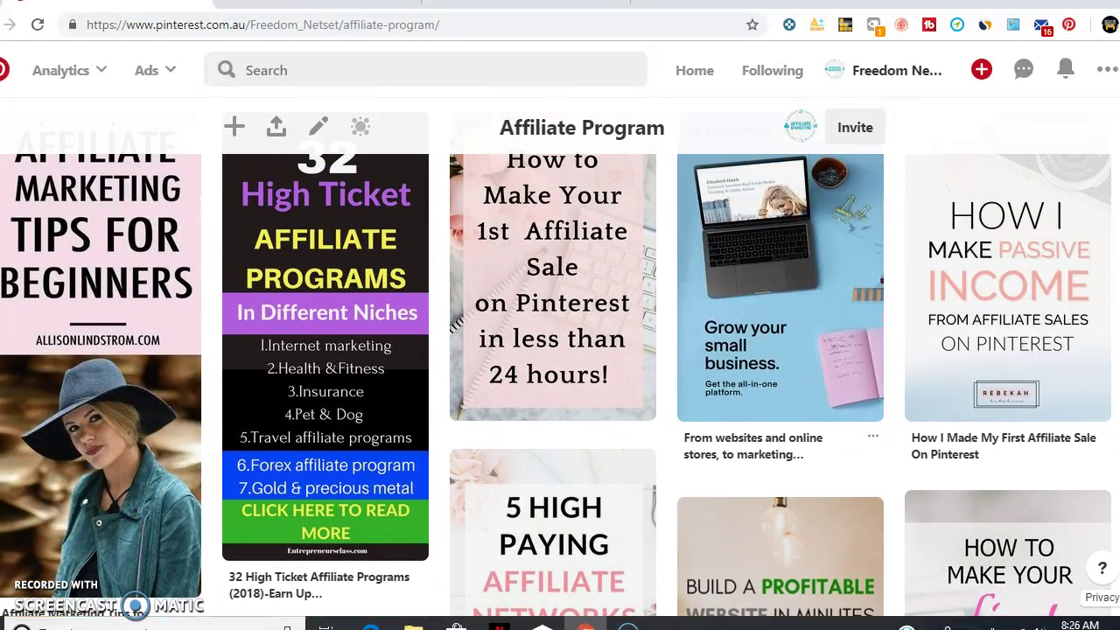
scroll(560, 357, "up", 1)
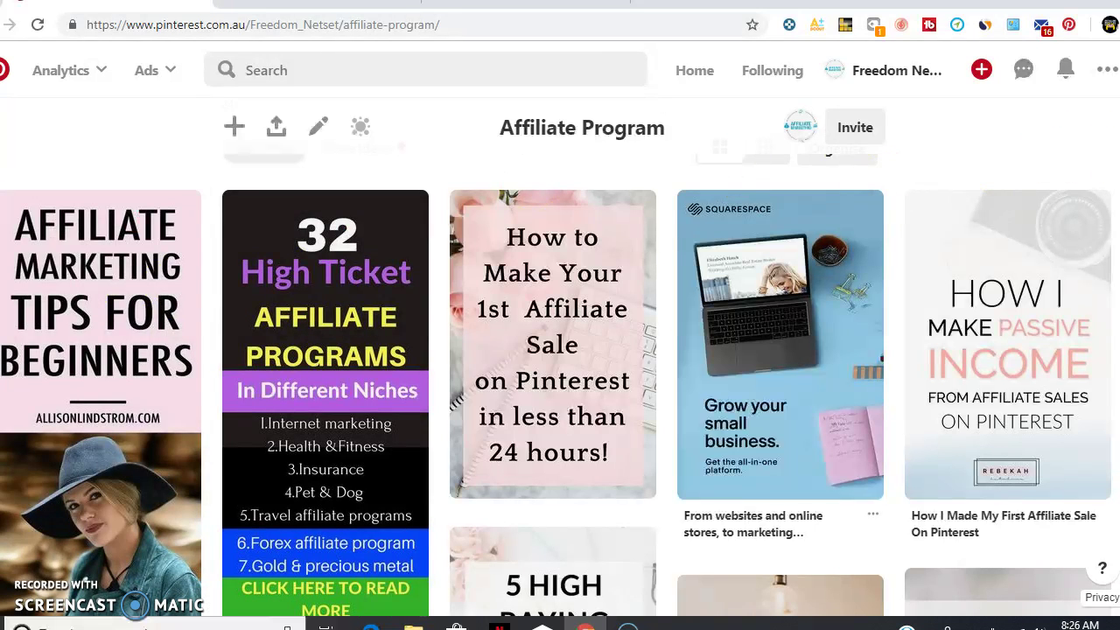
scroll(555, 360, "down", 1)
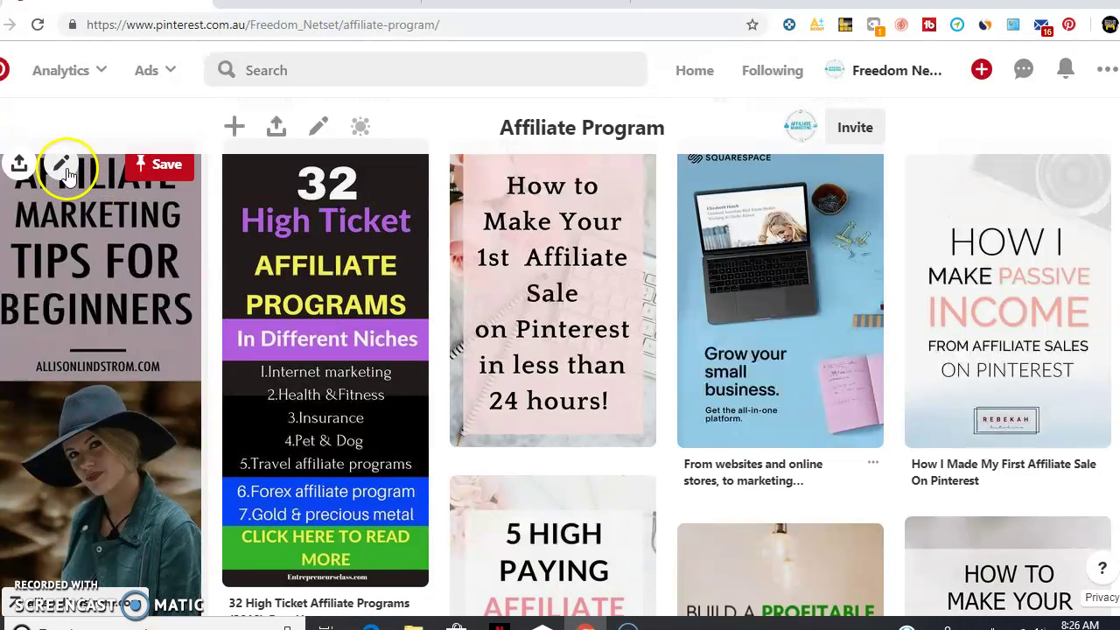
Open the "Affiliate Marketing Tips for Beginners" pin for editing, check its section options and description, and save it.
left_click(66, 169)
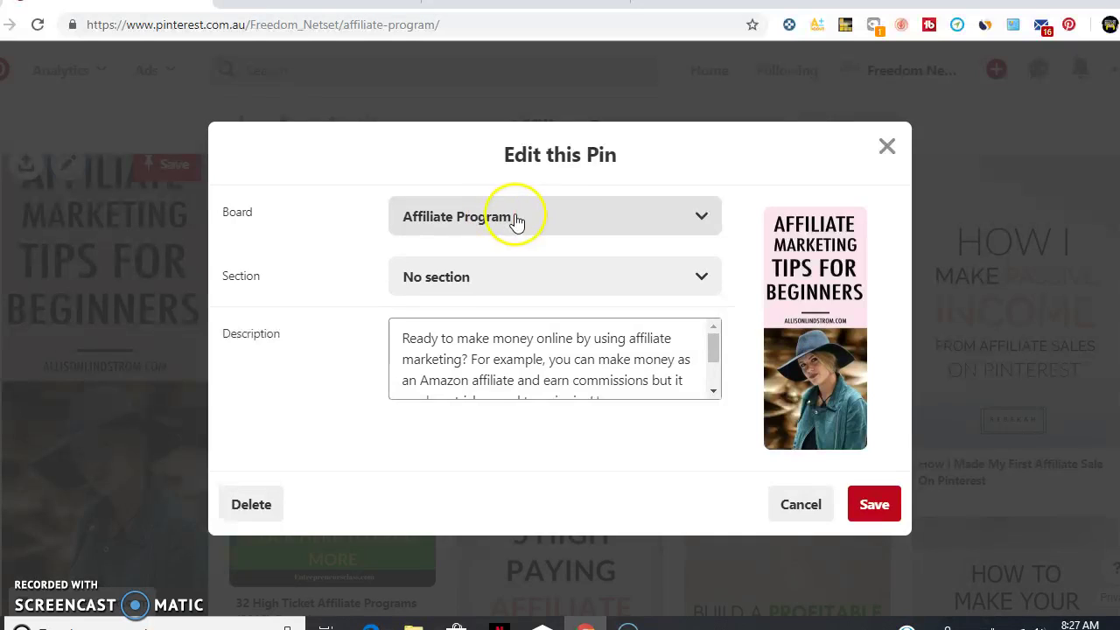
left_click(555, 276)
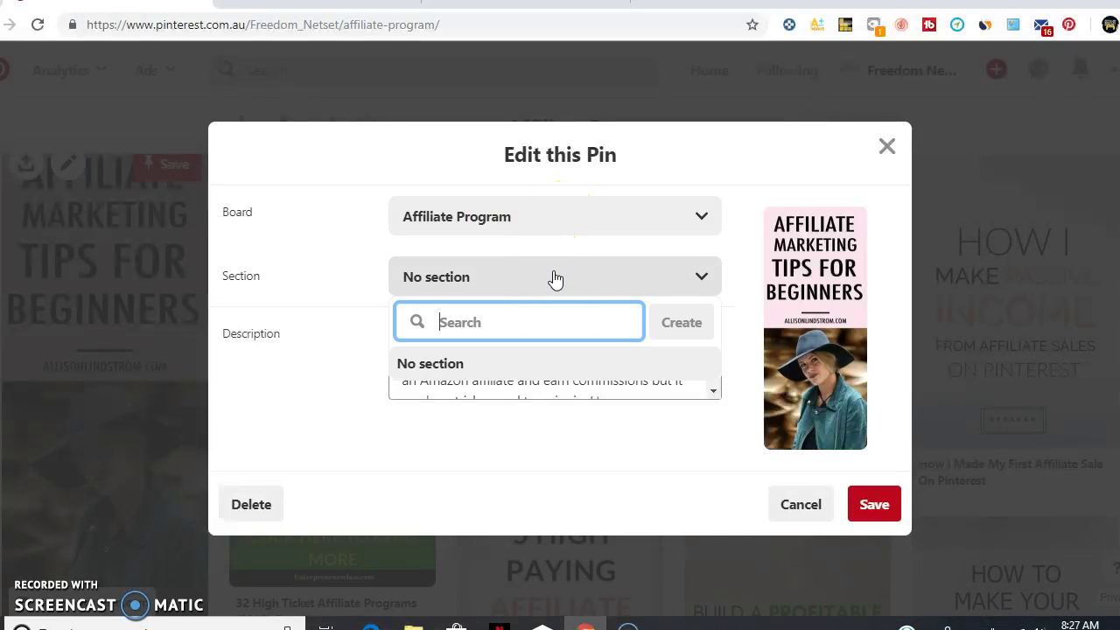
left_click(408, 444)
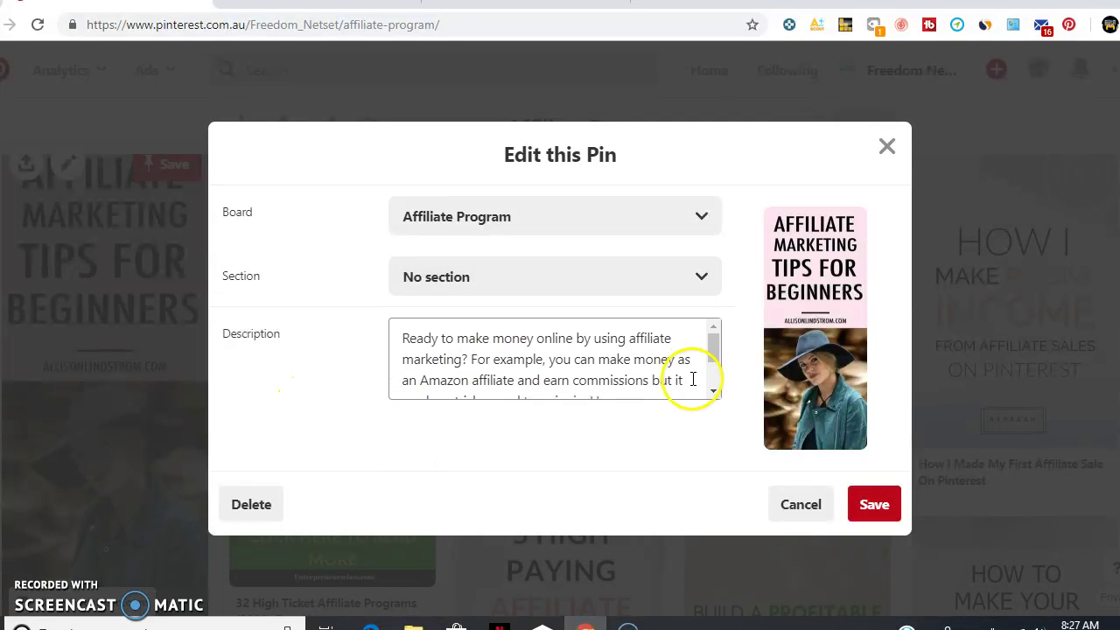
left_click(715, 374)
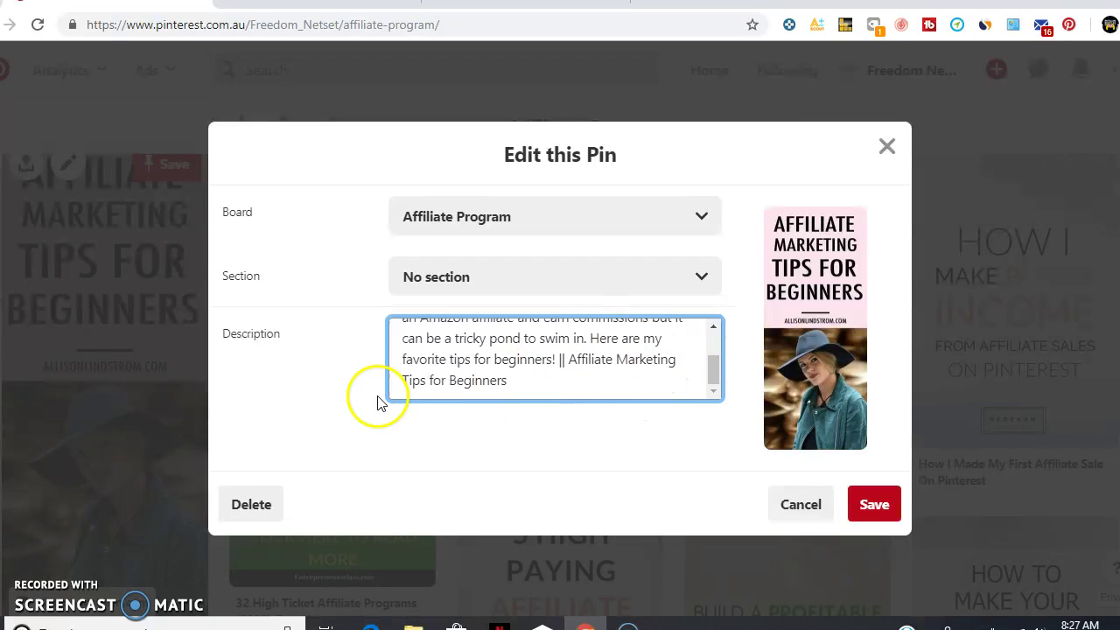
left_click(875, 506)
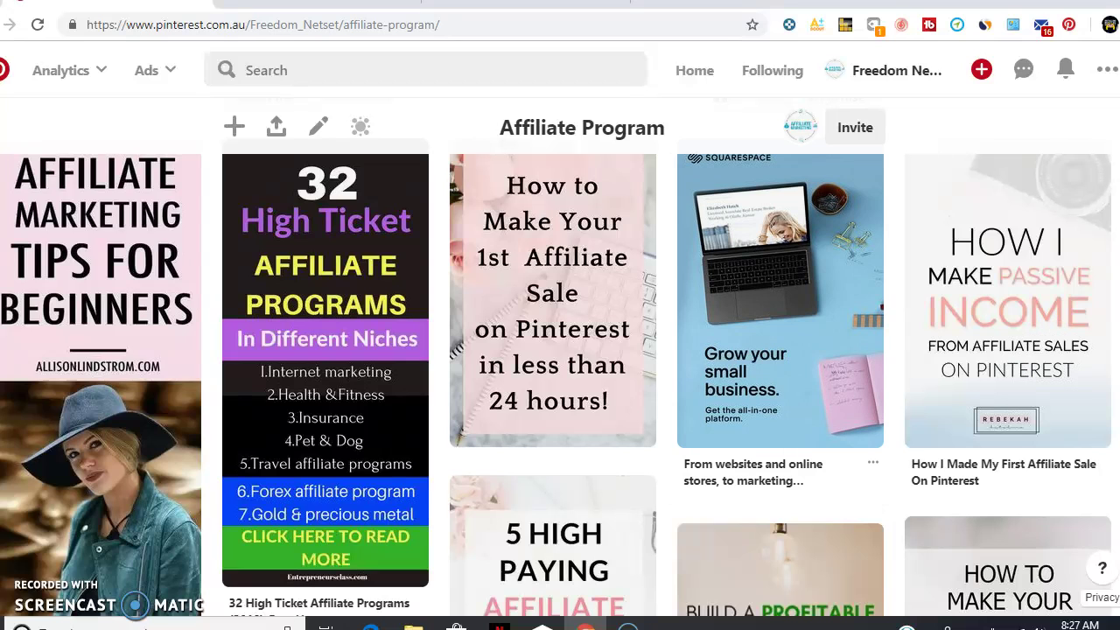
Return from the Affiliate Program board to the business profile and review its overview down to the latest pins.
scroll(560, 350, "up", 2)
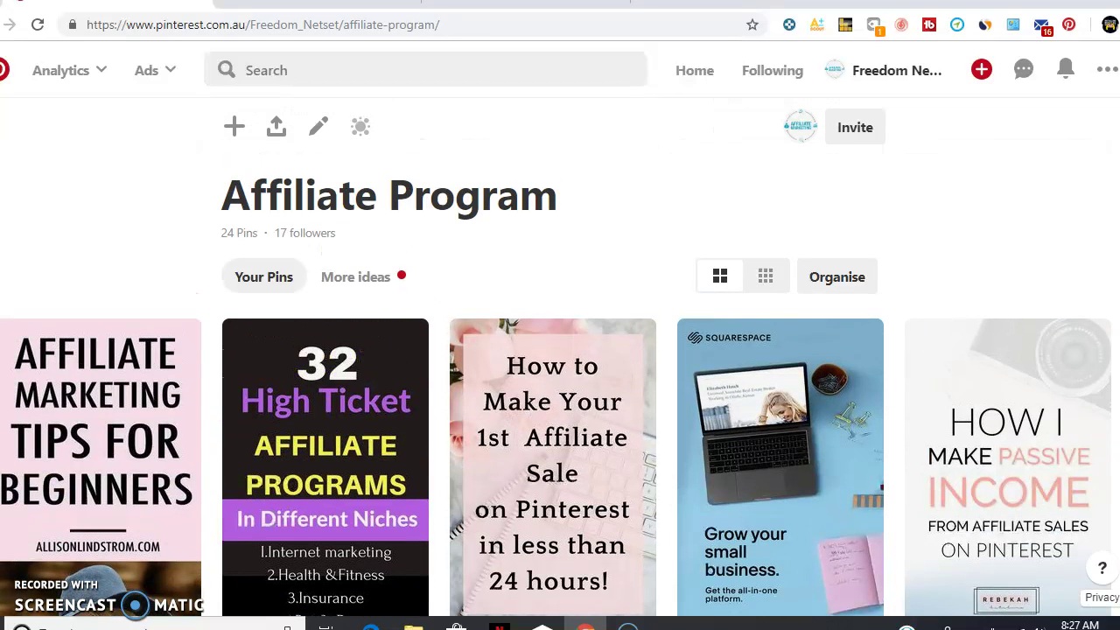
left_click(888, 67)
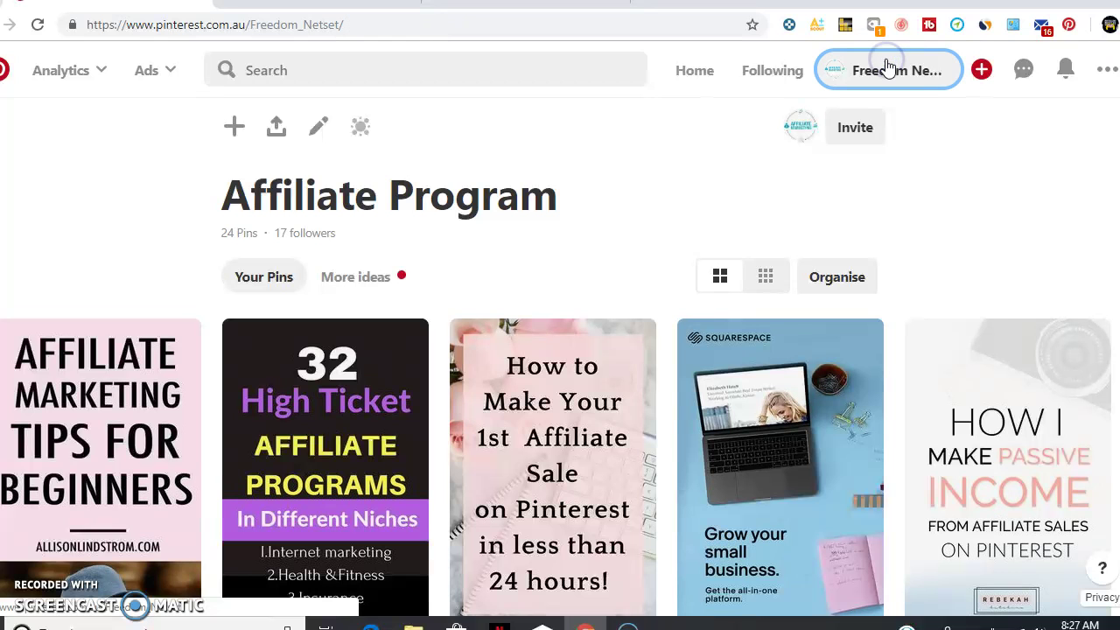
left_click(496, 345)
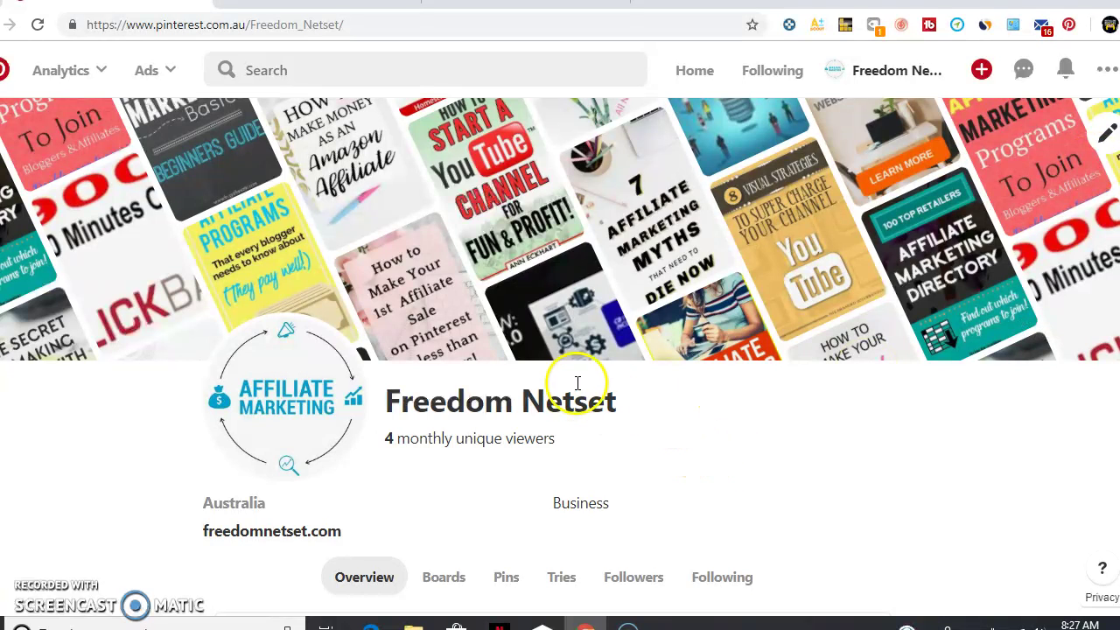
mouse_move(529, 398)
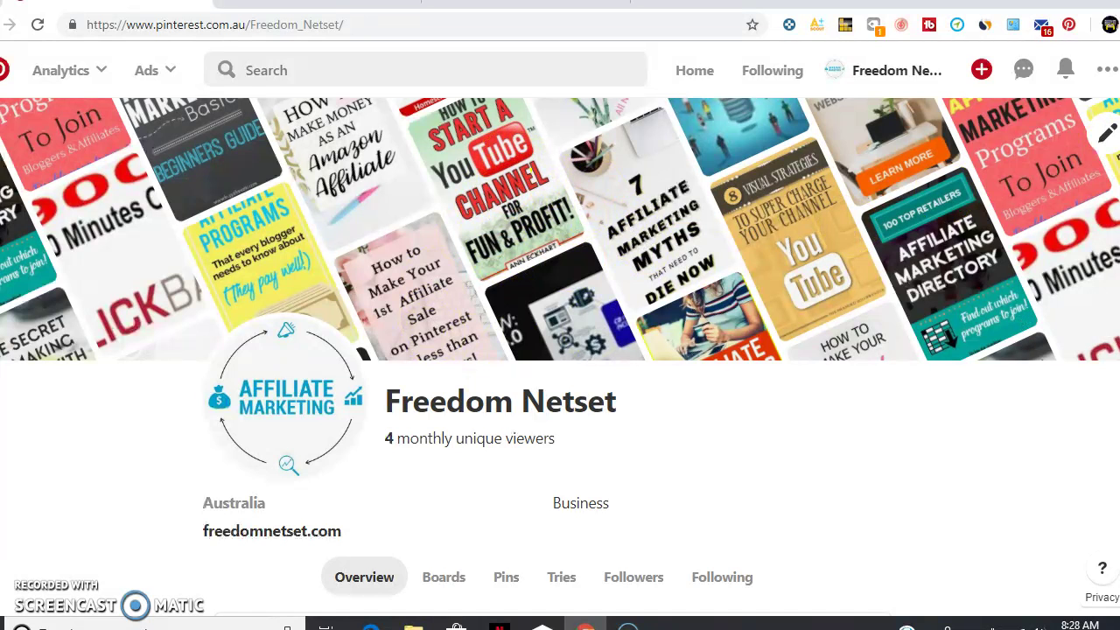
scroll(560, 350, "down", 3)
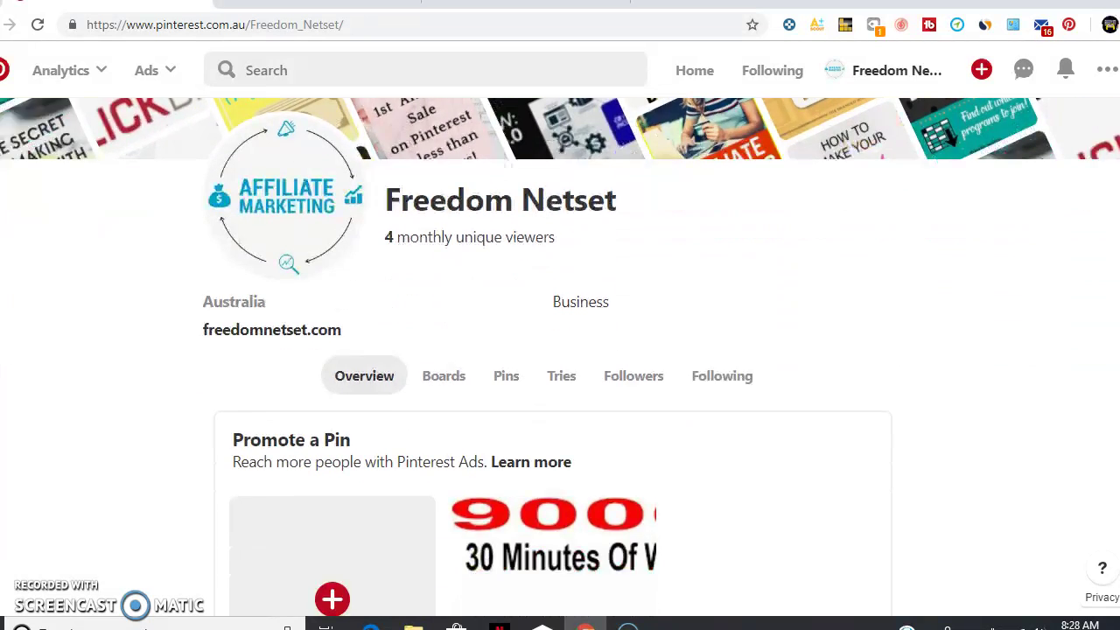
scroll(560, 350, "down", 6)
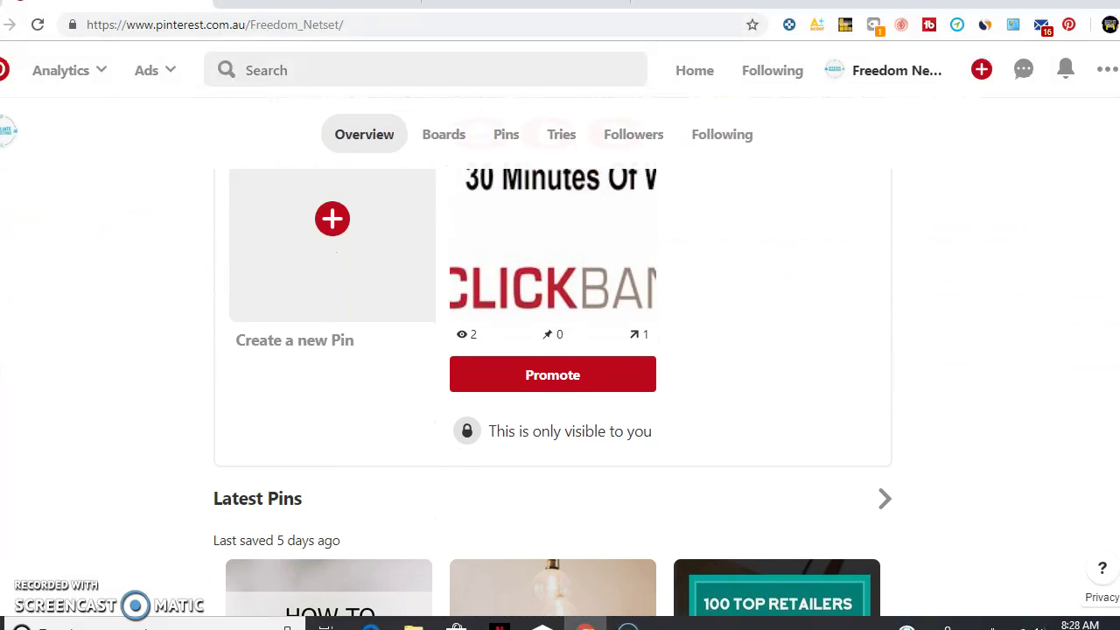
scroll(560, 350, "down", 1)
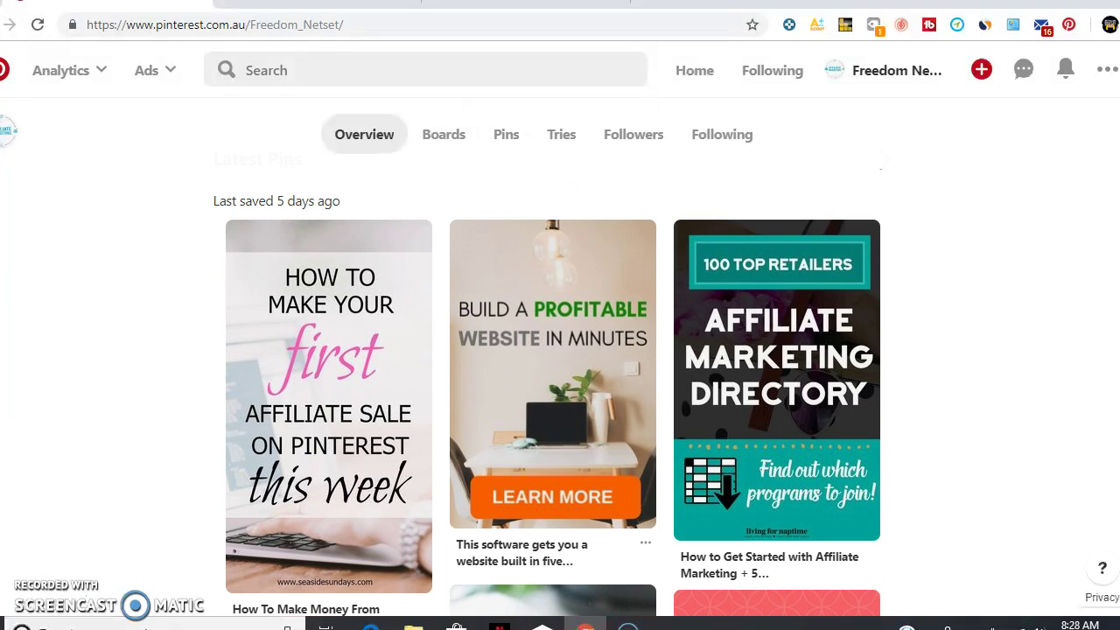
scroll(560, 350, "up", 10)
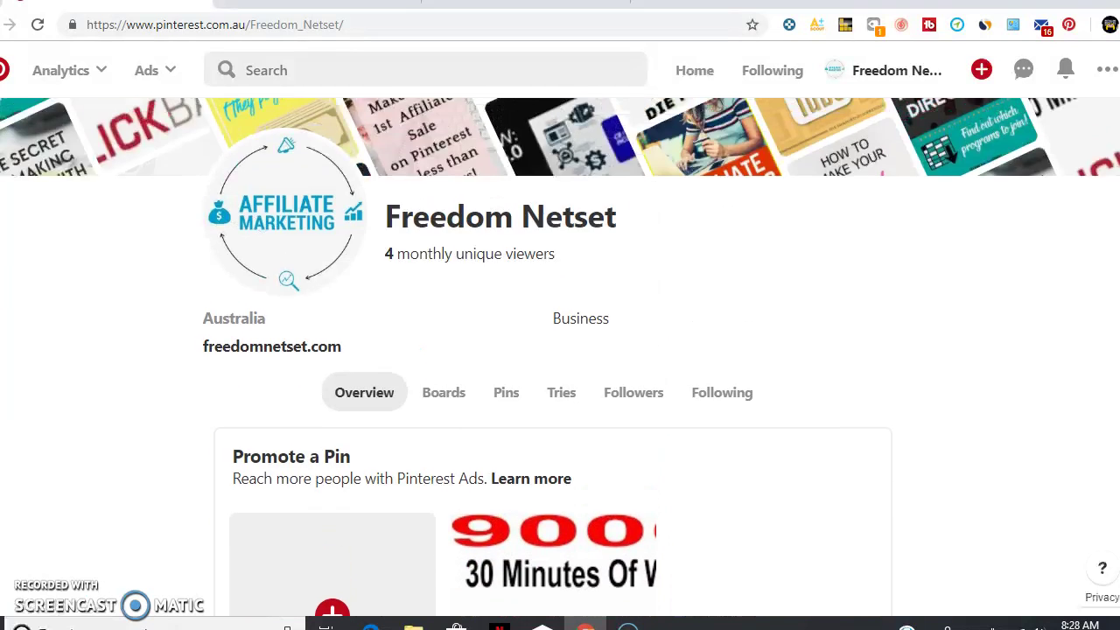
scroll(560, 350, "up", 2)
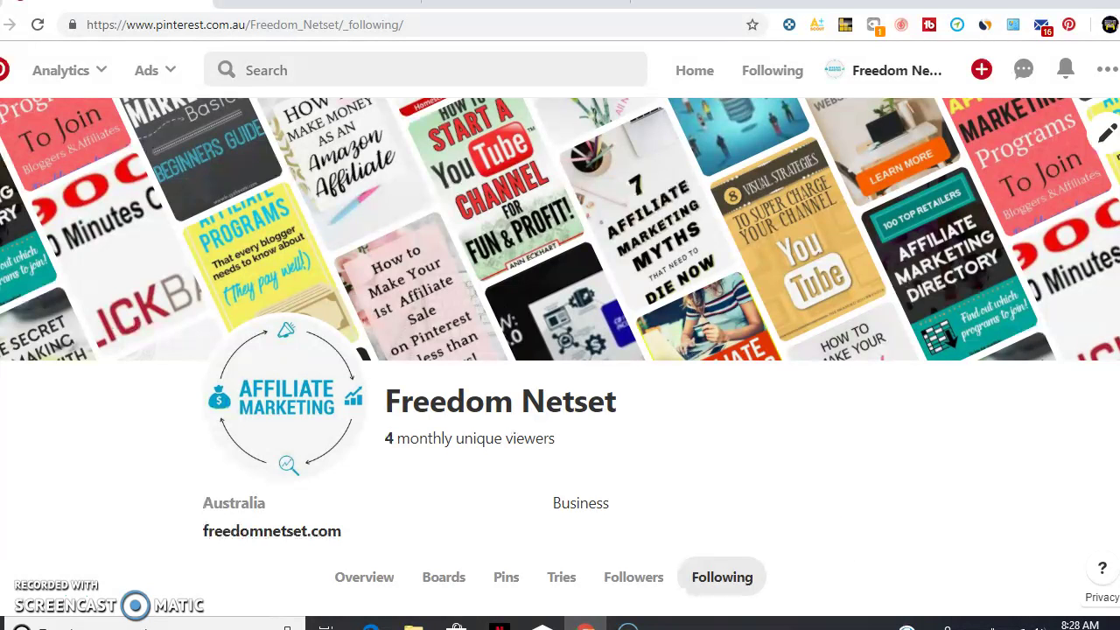
Open the profile's Following list and browse the accounts it follows.
scroll(560, 357, "down", 4)
scroll(560, 357, "down", 4)
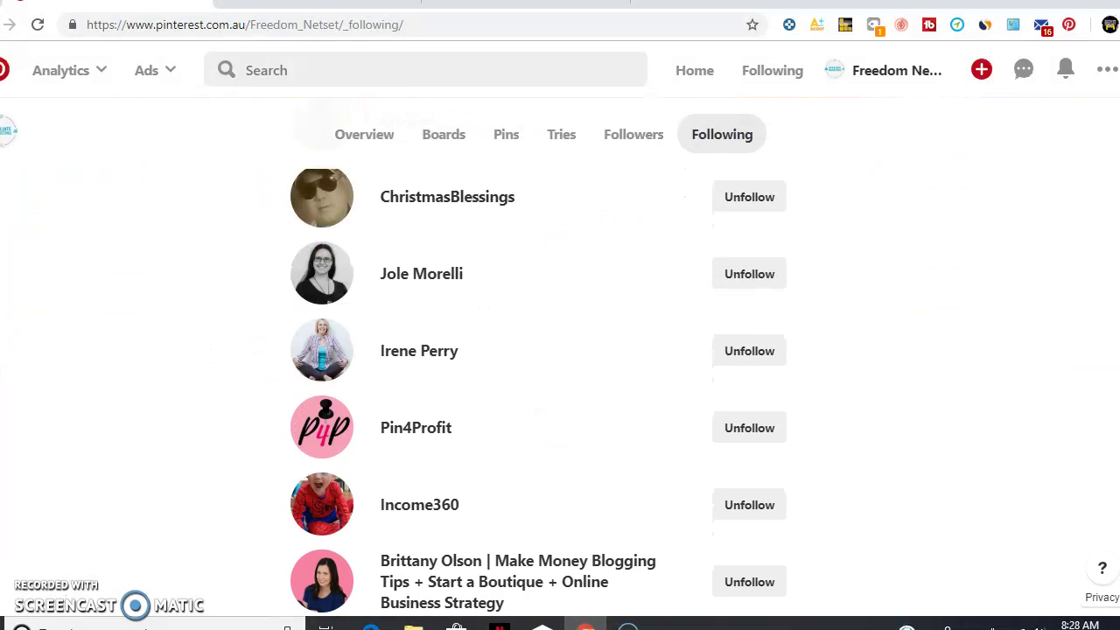
scroll(560, 357, "down", 1)
scroll(560, 357, "down", 1)
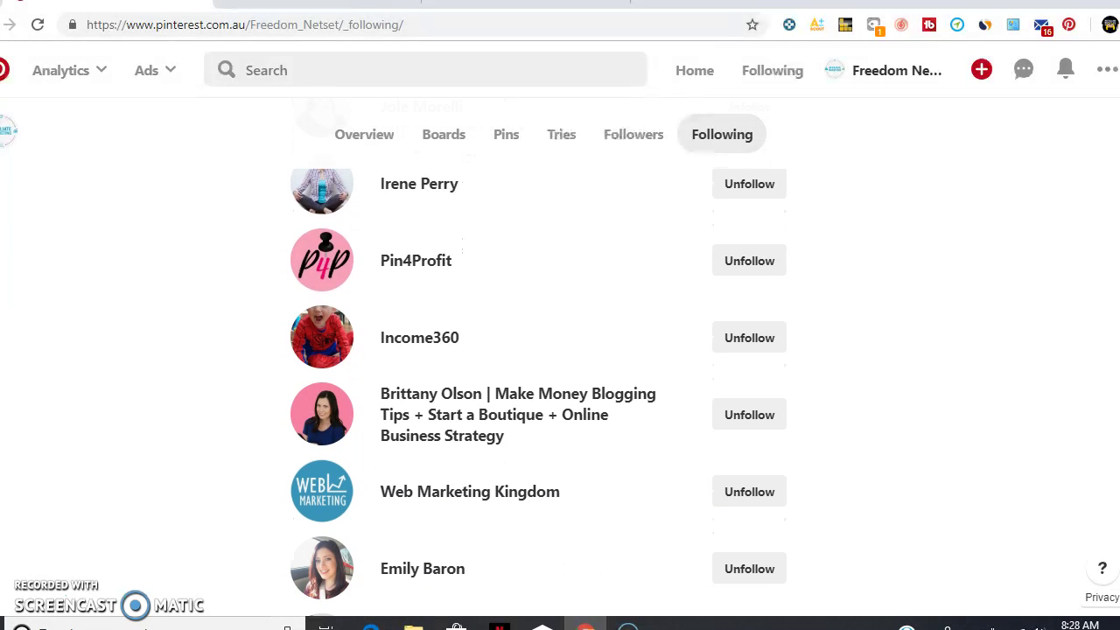
scroll(560, 357, "down", 3)
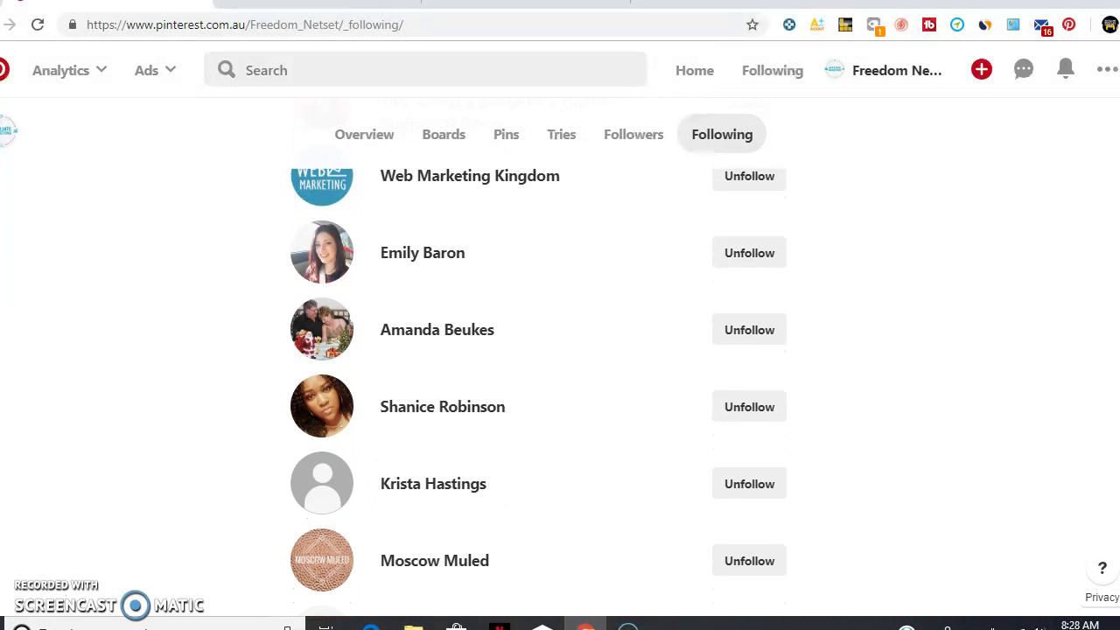
Finish browsing the followed accounts, switch to the profile's Followers list and follow back the first four followers.
scroll(560, 357, "down", 3)
scroll(560, 357, "down", 3)
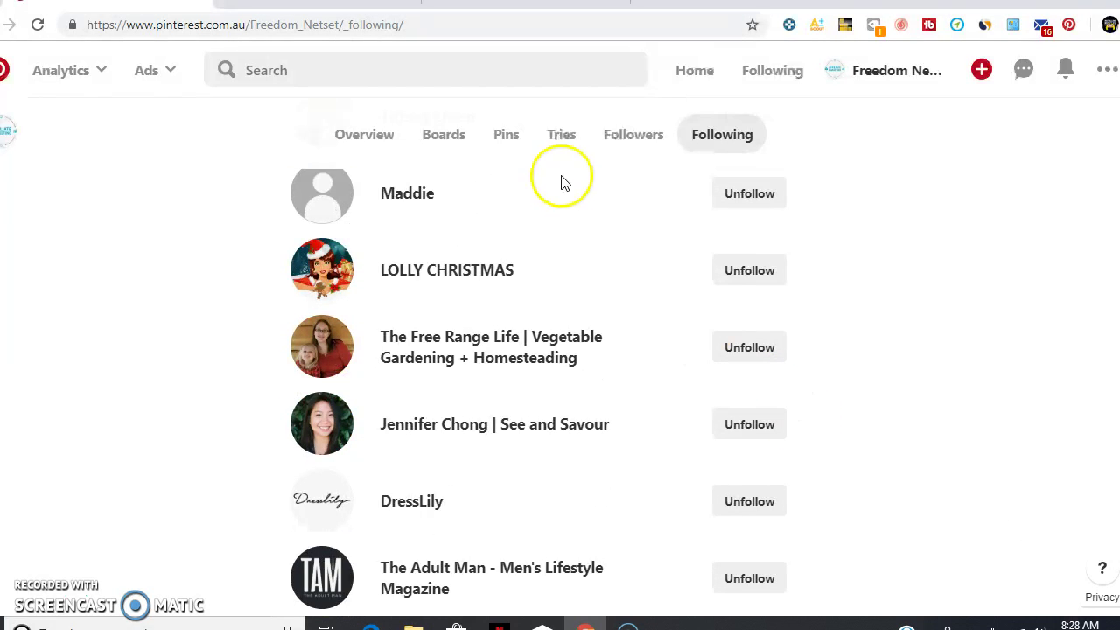
left_click(614, 139)
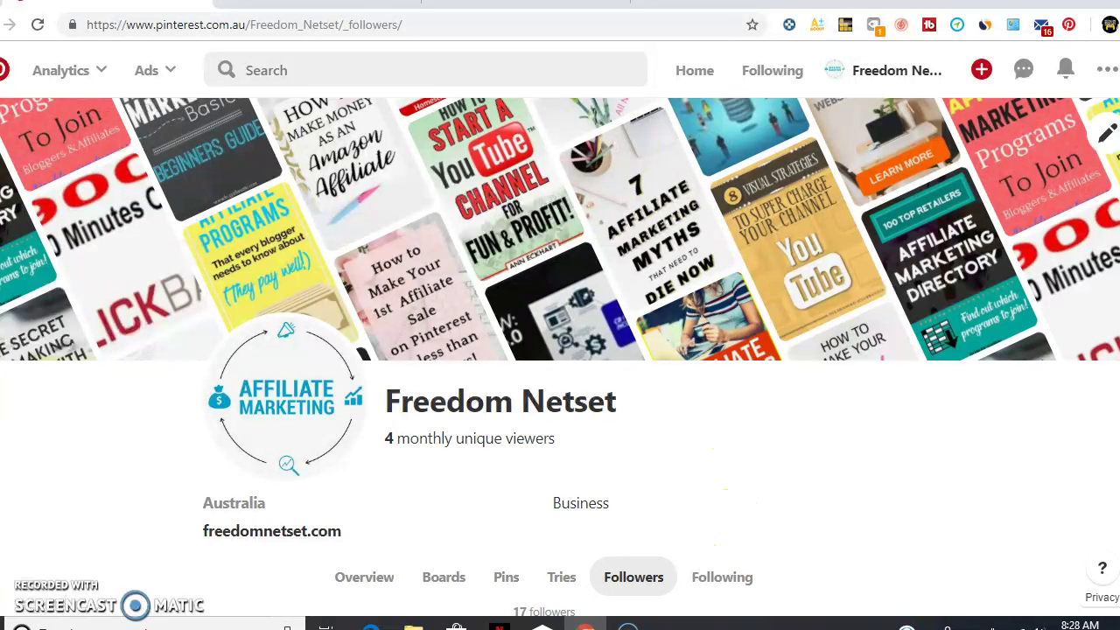
scroll(560, 357, "down", 5)
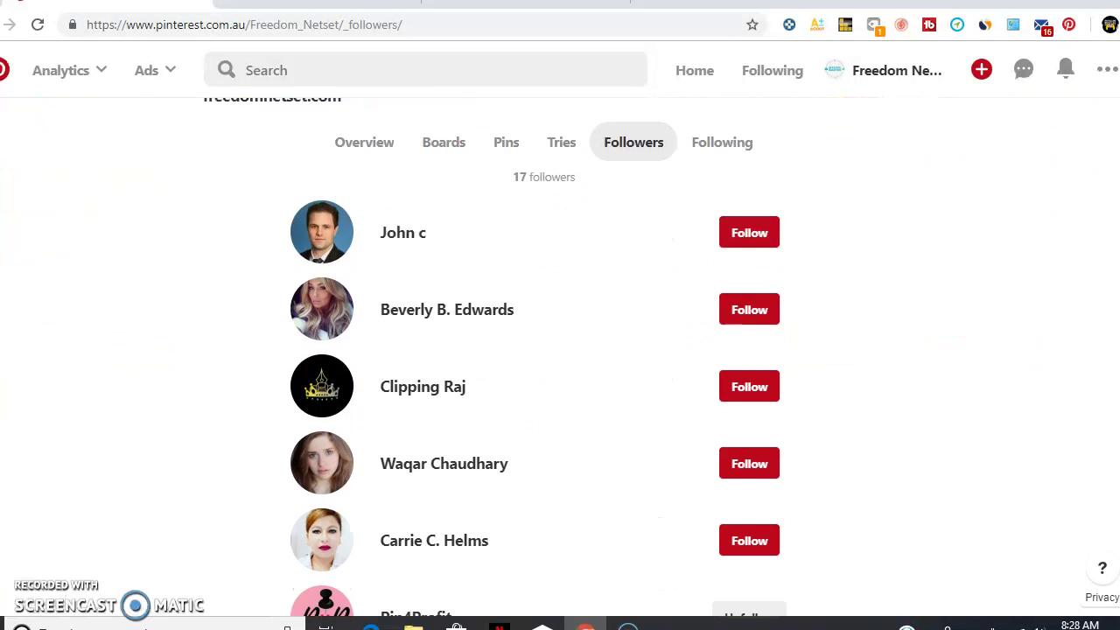
left_click(753, 224)
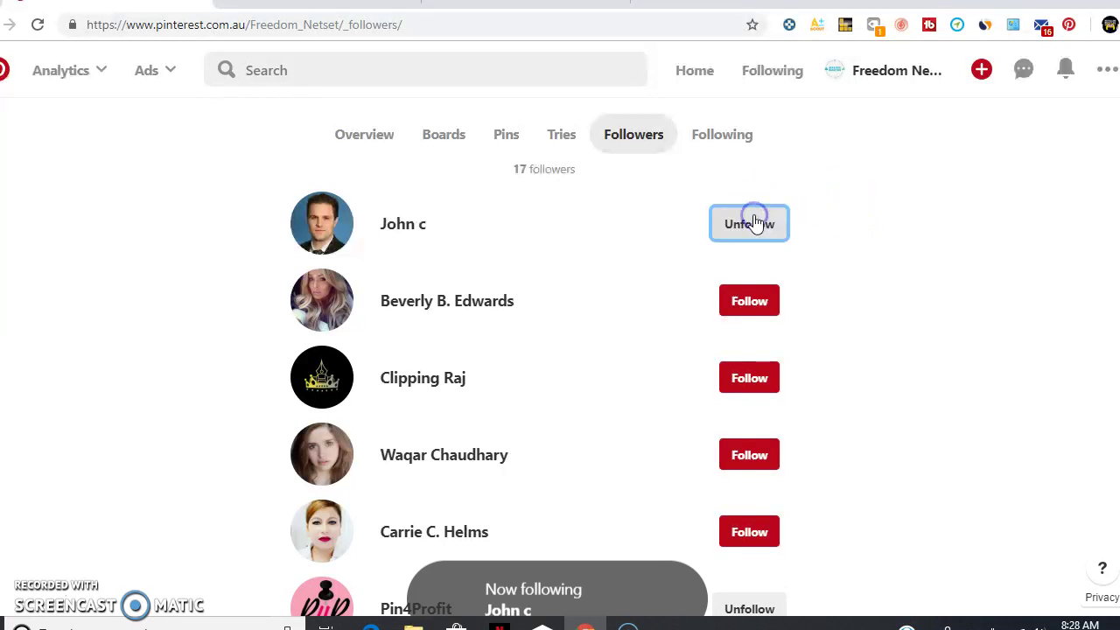
left_click(755, 300)
left_click(750, 378)
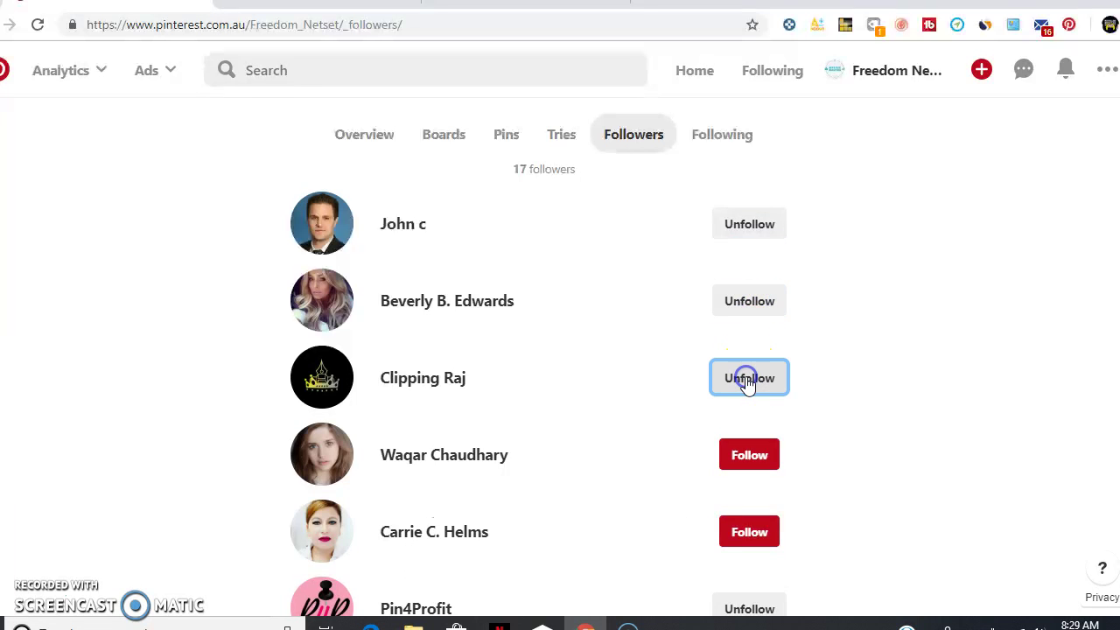
left_click(742, 457)
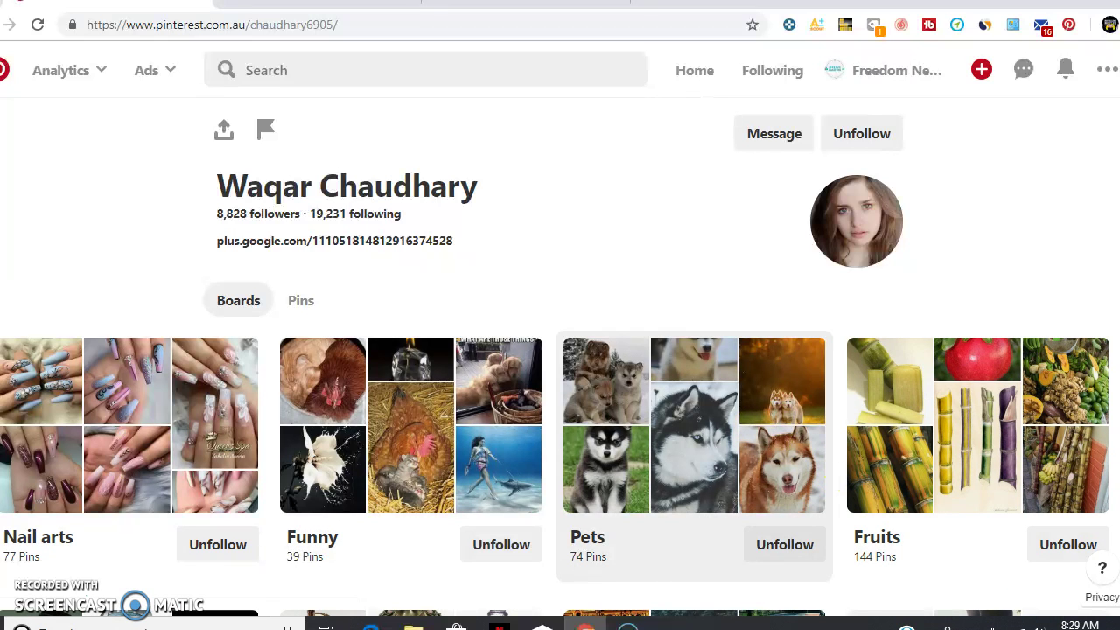
Examine the range of boards on the fourth follower's profile, down to the Lighters and Cute babies boards.
scroll(554, 388, "down", 3)
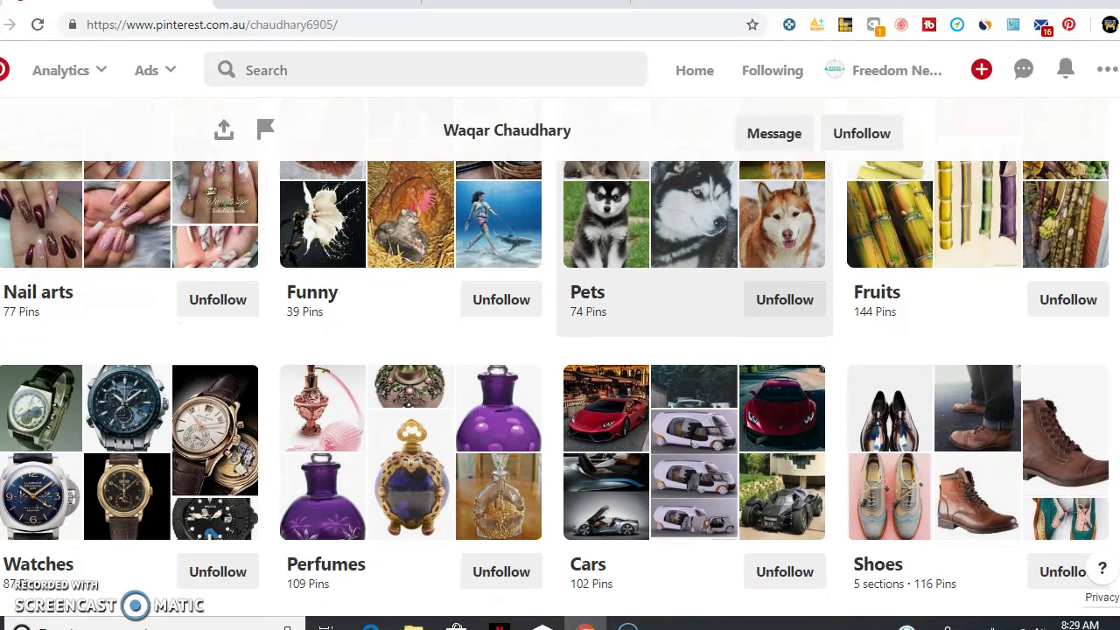
scroll(554, 372, "down", 2)
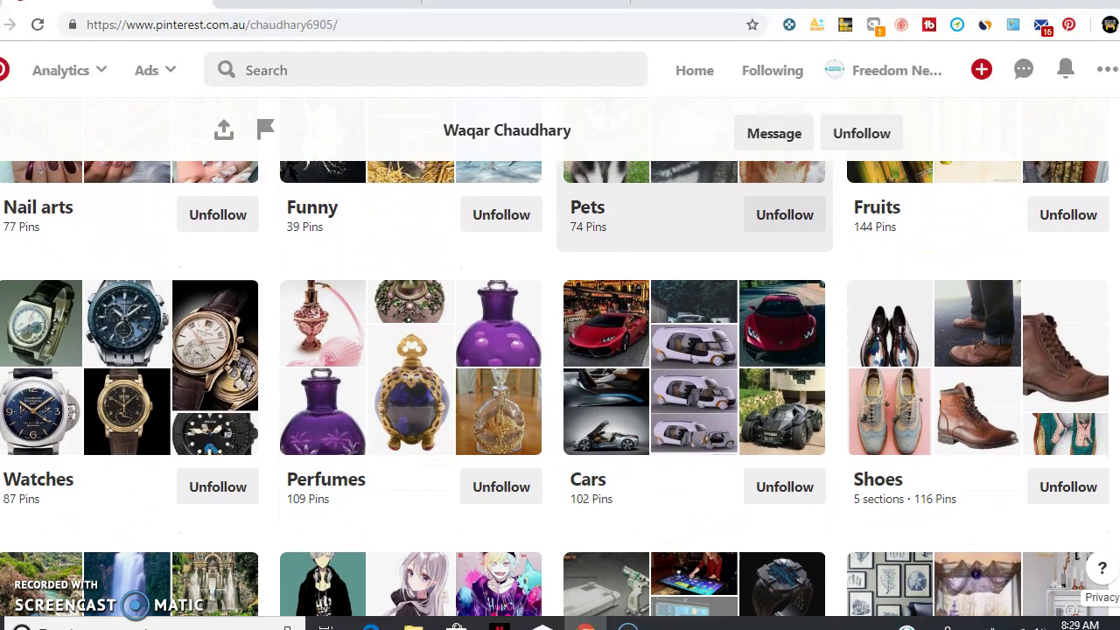
scroll(555, 389, "down", 1)
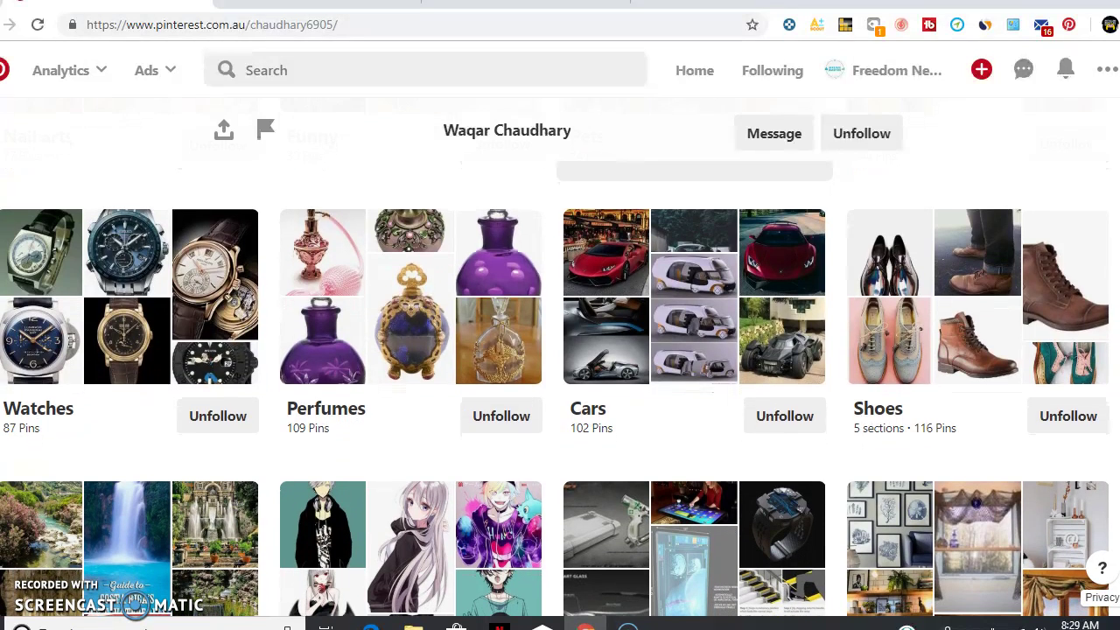
scroll(555, 371, "up", 1)
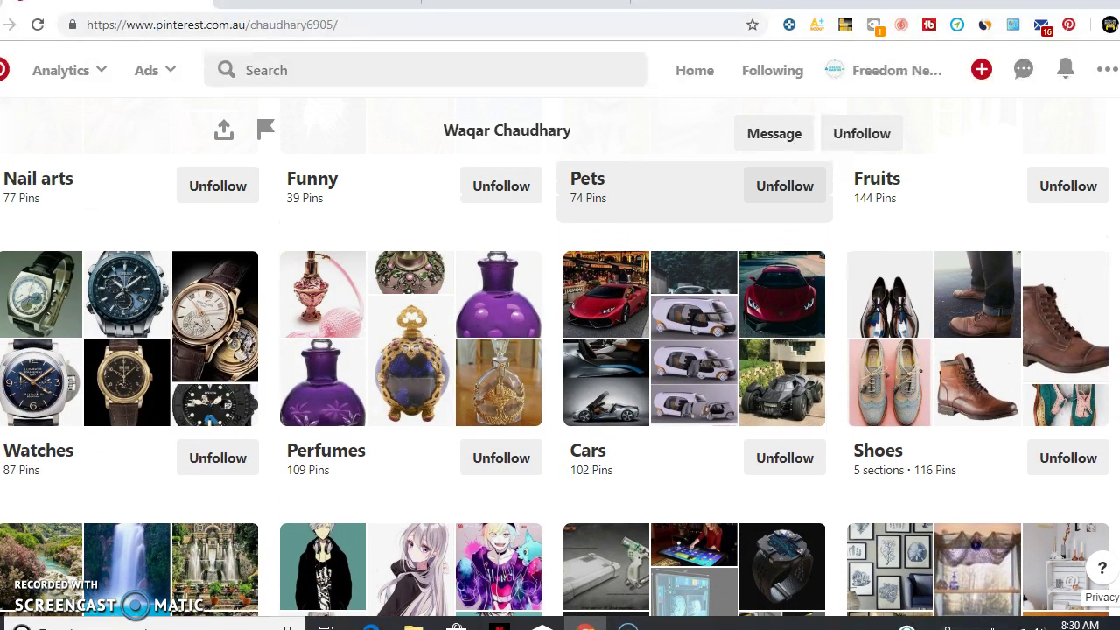
scroll(555, 381, "down", 2)
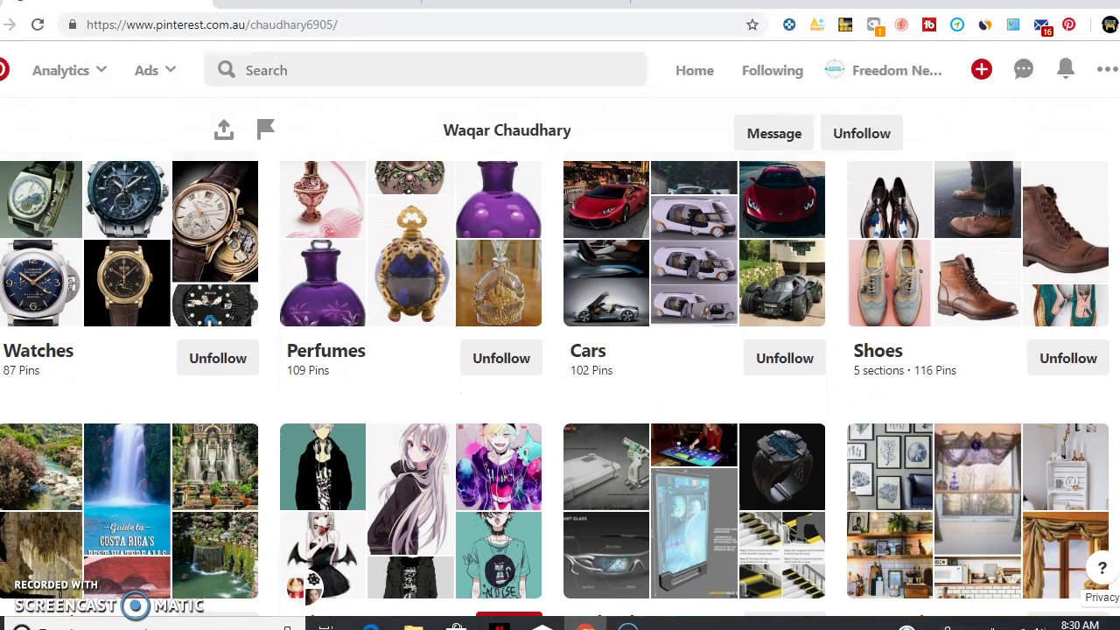
scroll(555, 381, "down", 1)
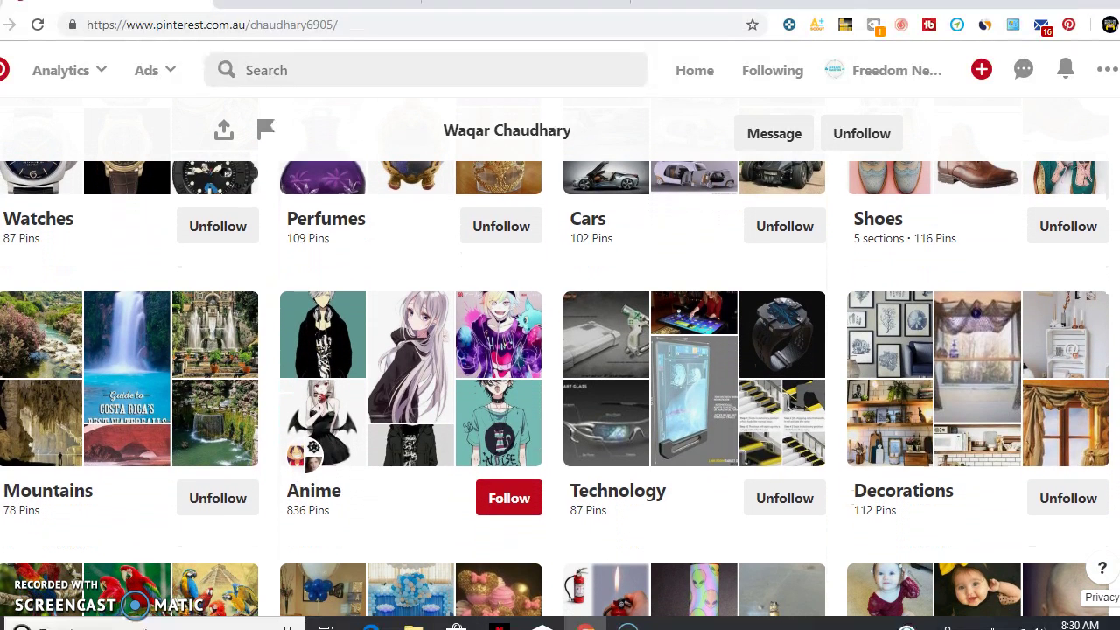
scroll(555, 381, "down", 1)
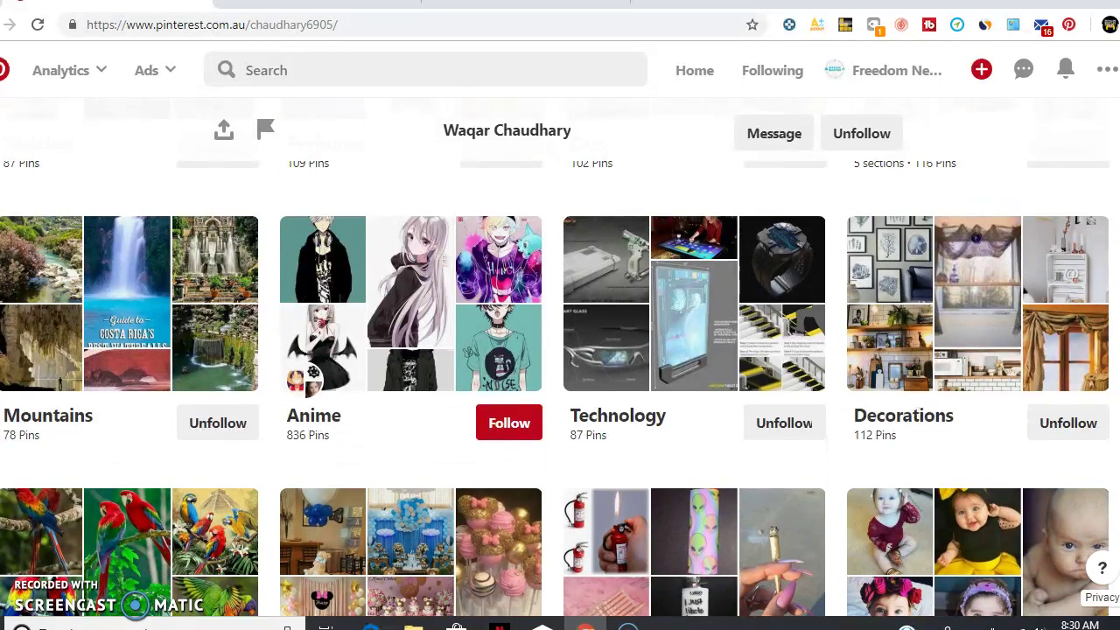
scroll(555, 381, "down", 2)
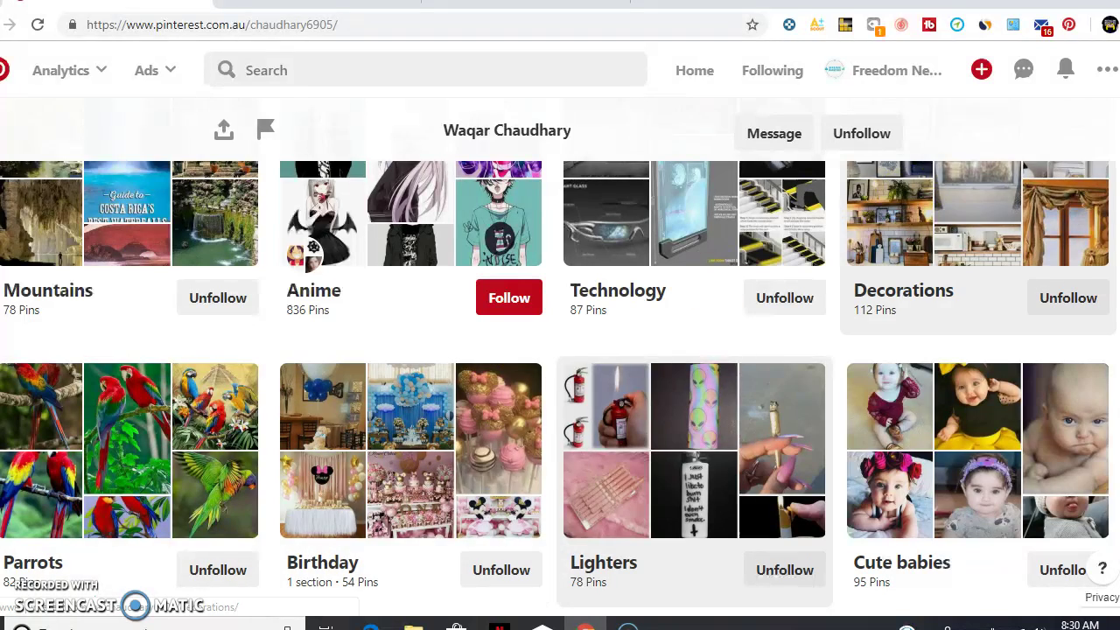
scroll(692, 438, "up", 6)
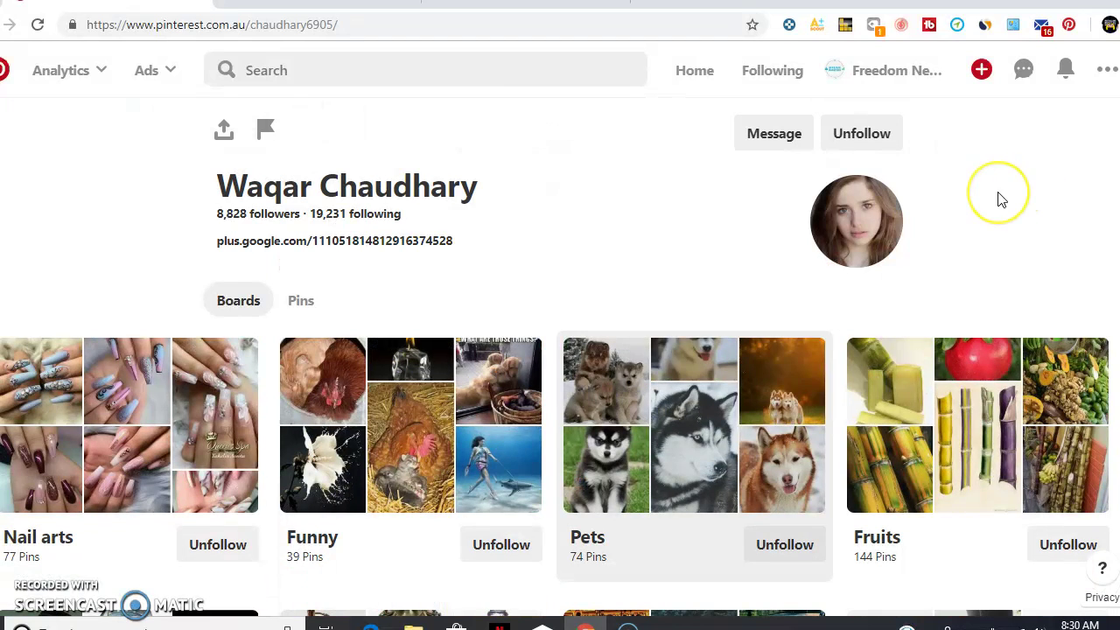
Return to the business profile and check the SimilarWeb rank, engagement and monthly visits for pinterest.com.au, closing the overview when done.
left_click(862, 72)
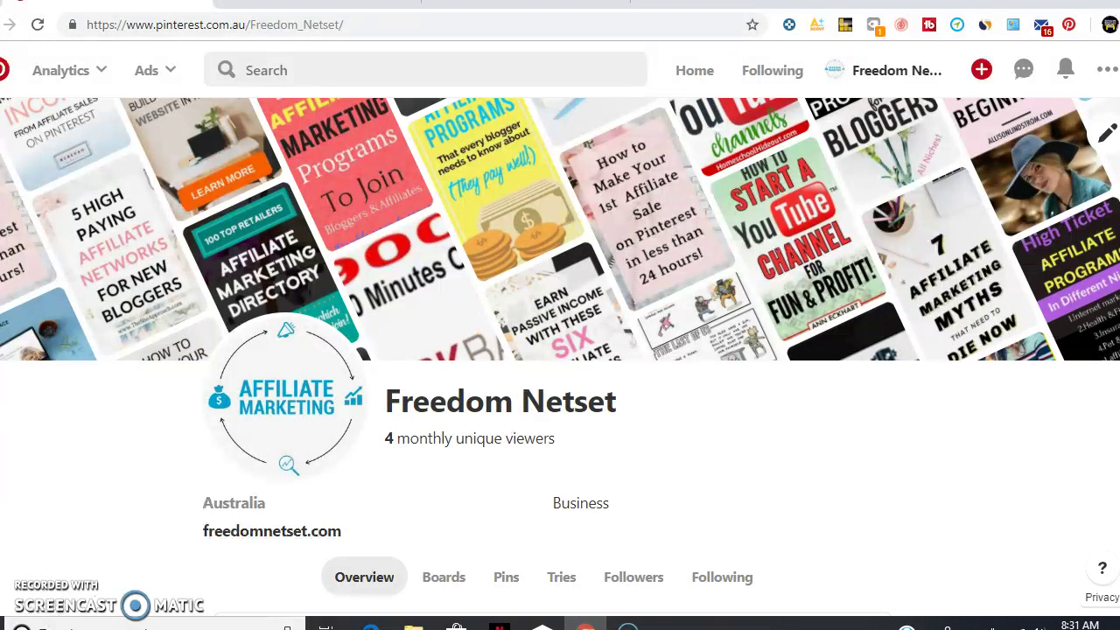
mouse_move(991, 27)
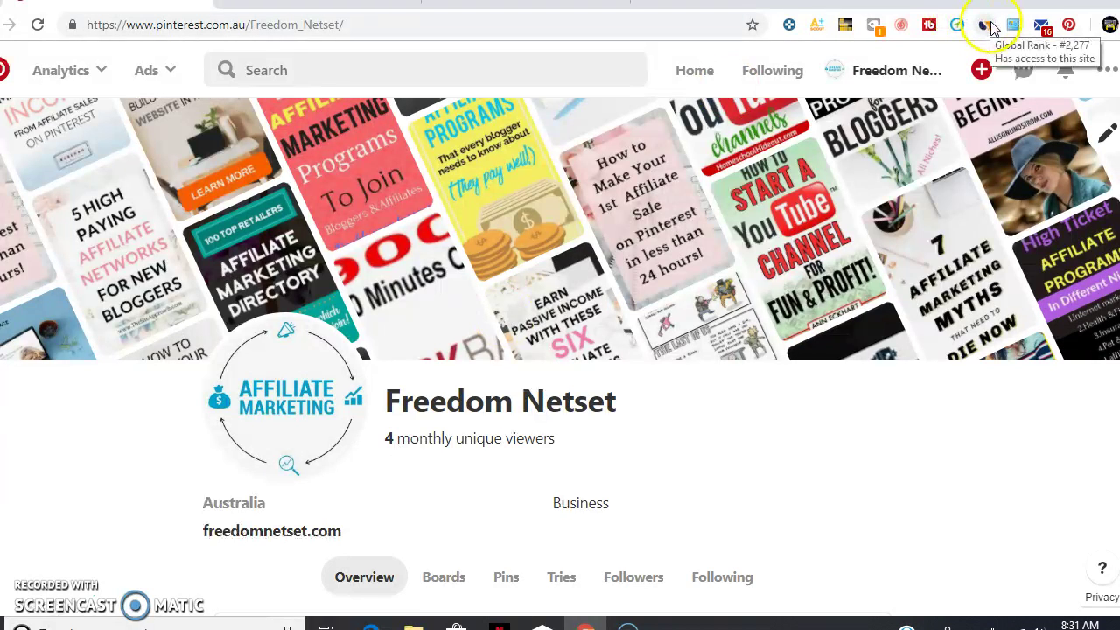
left_click(989, 27)
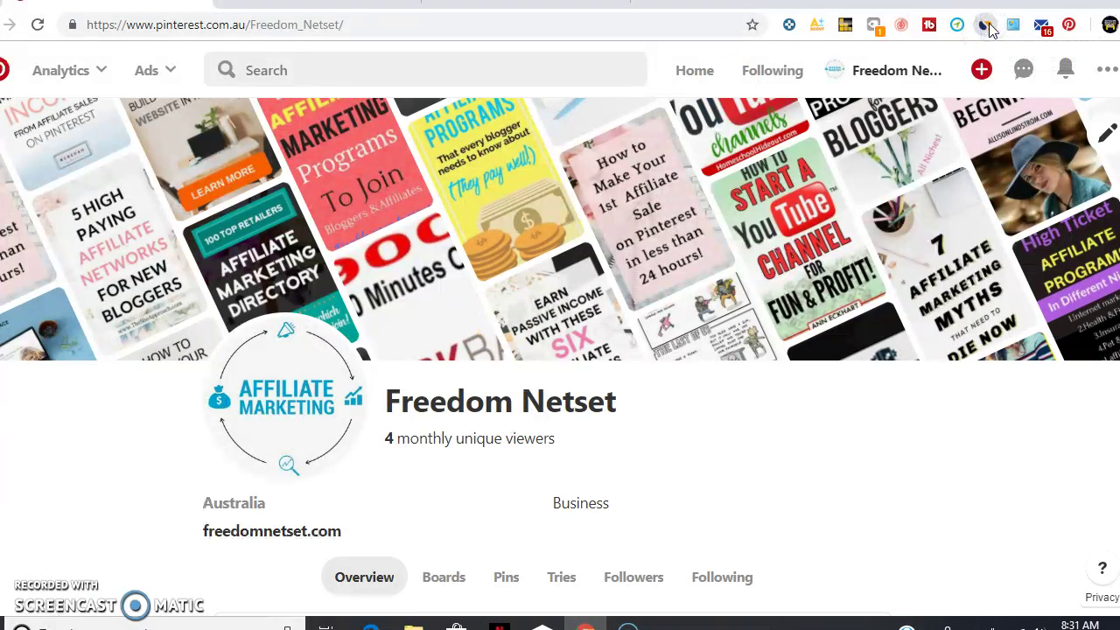
left_click(791, 256)
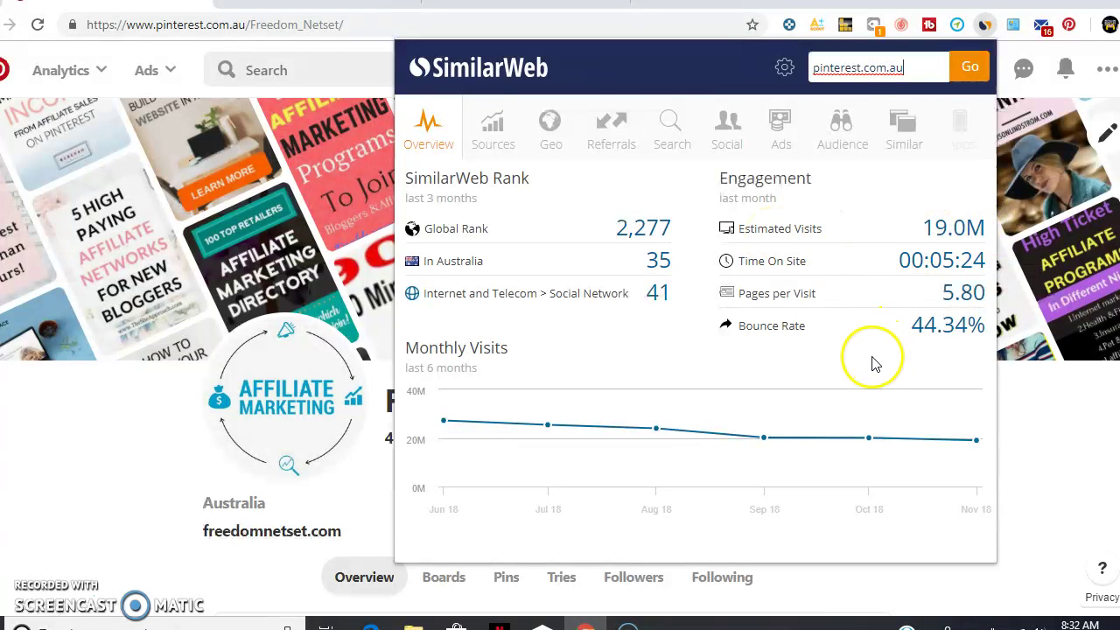
left_click(1041, 453)
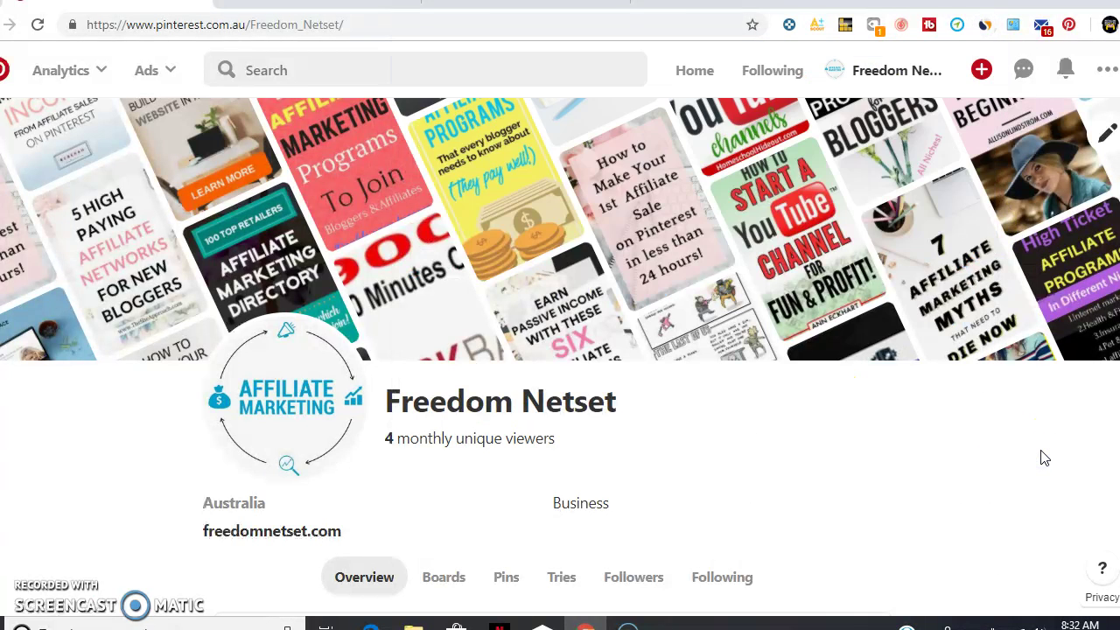